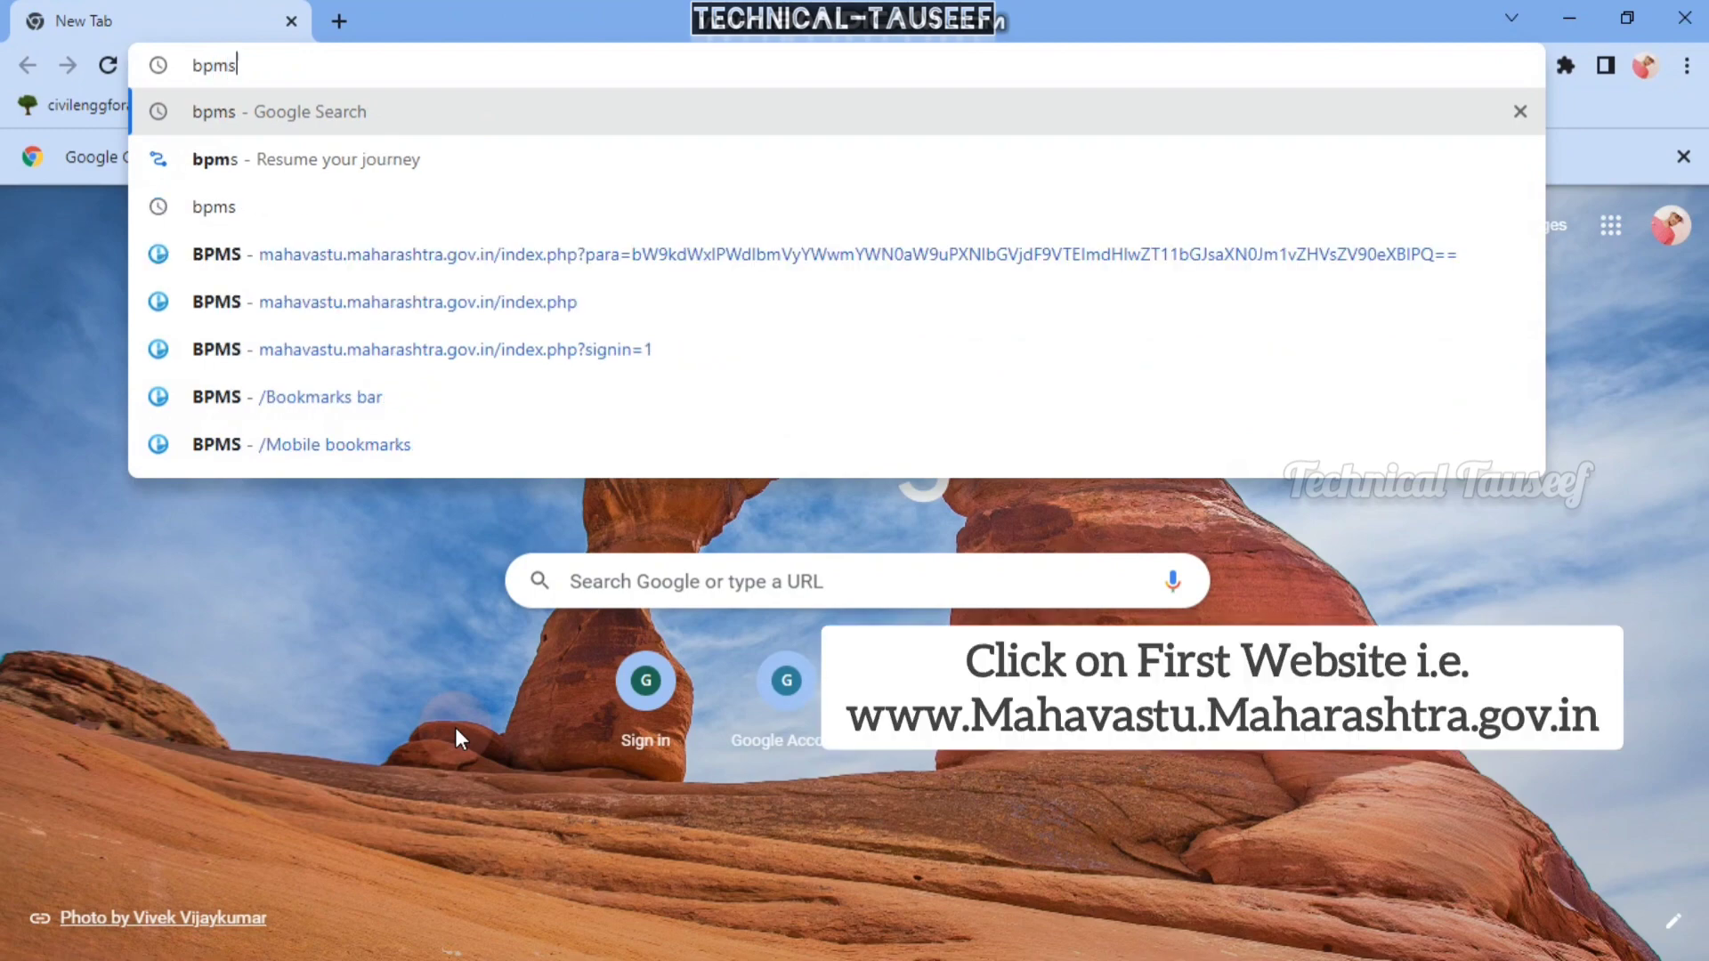
- Search Google for 'bpms' from the Chrome address bar
key(Return)
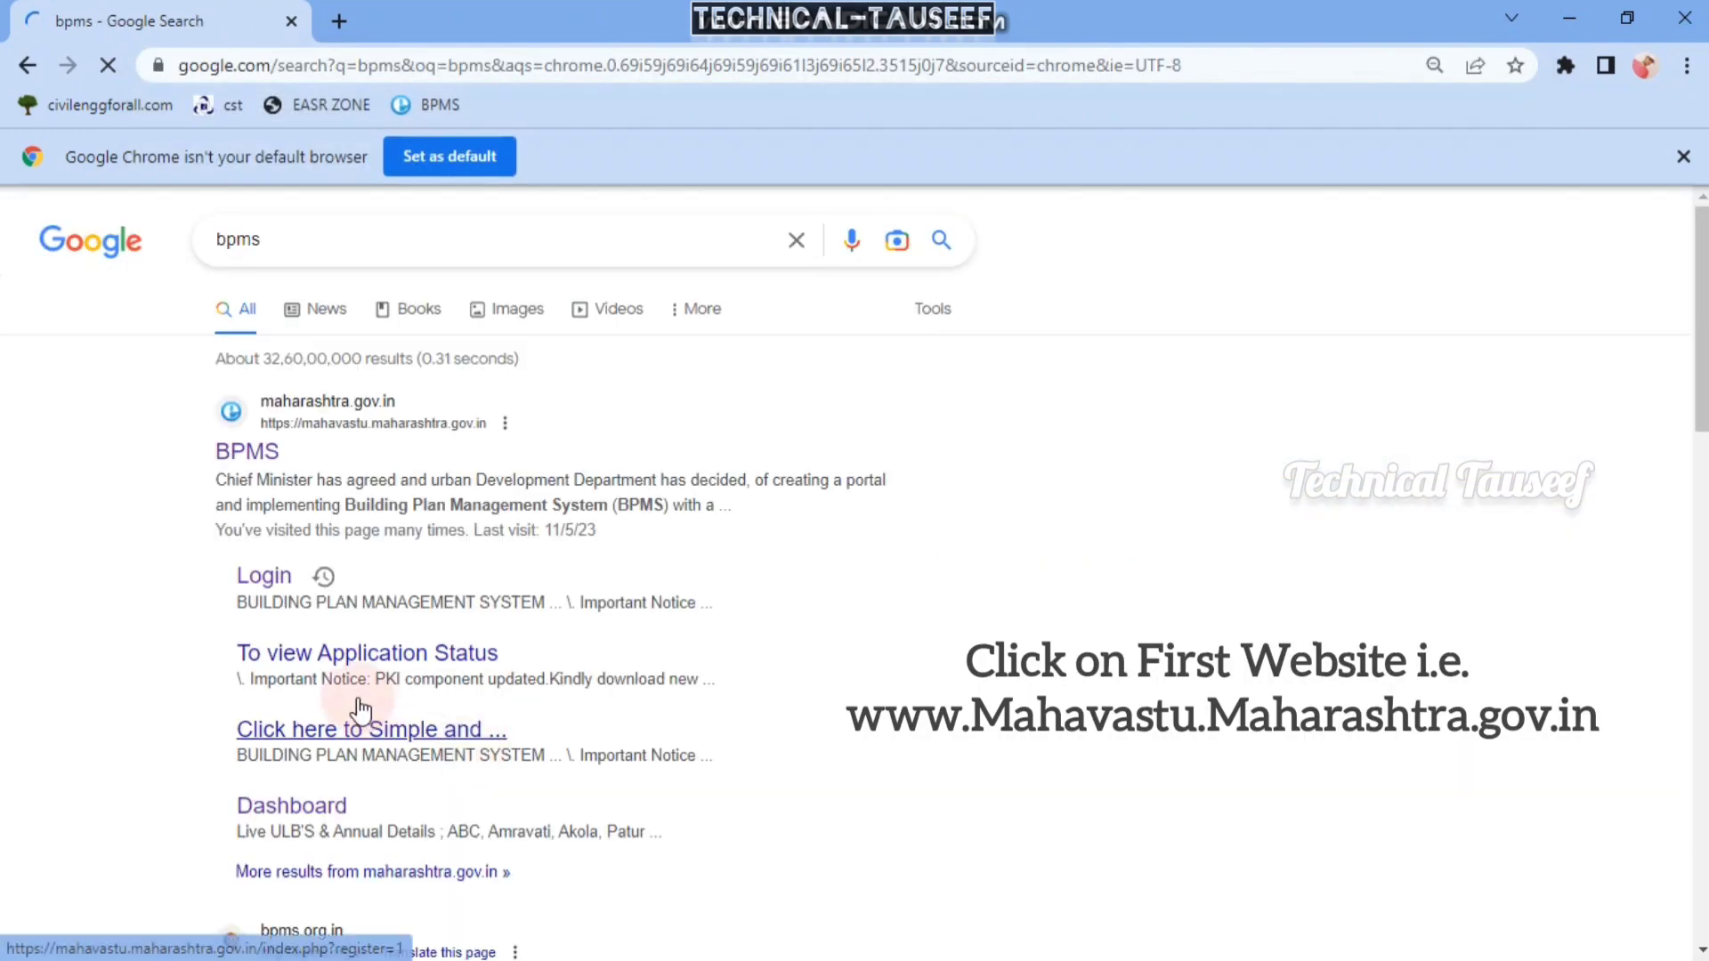
- Open the MahaVastu BPMS site and log in with the technical person's email, password and captcha
click(219, 457)
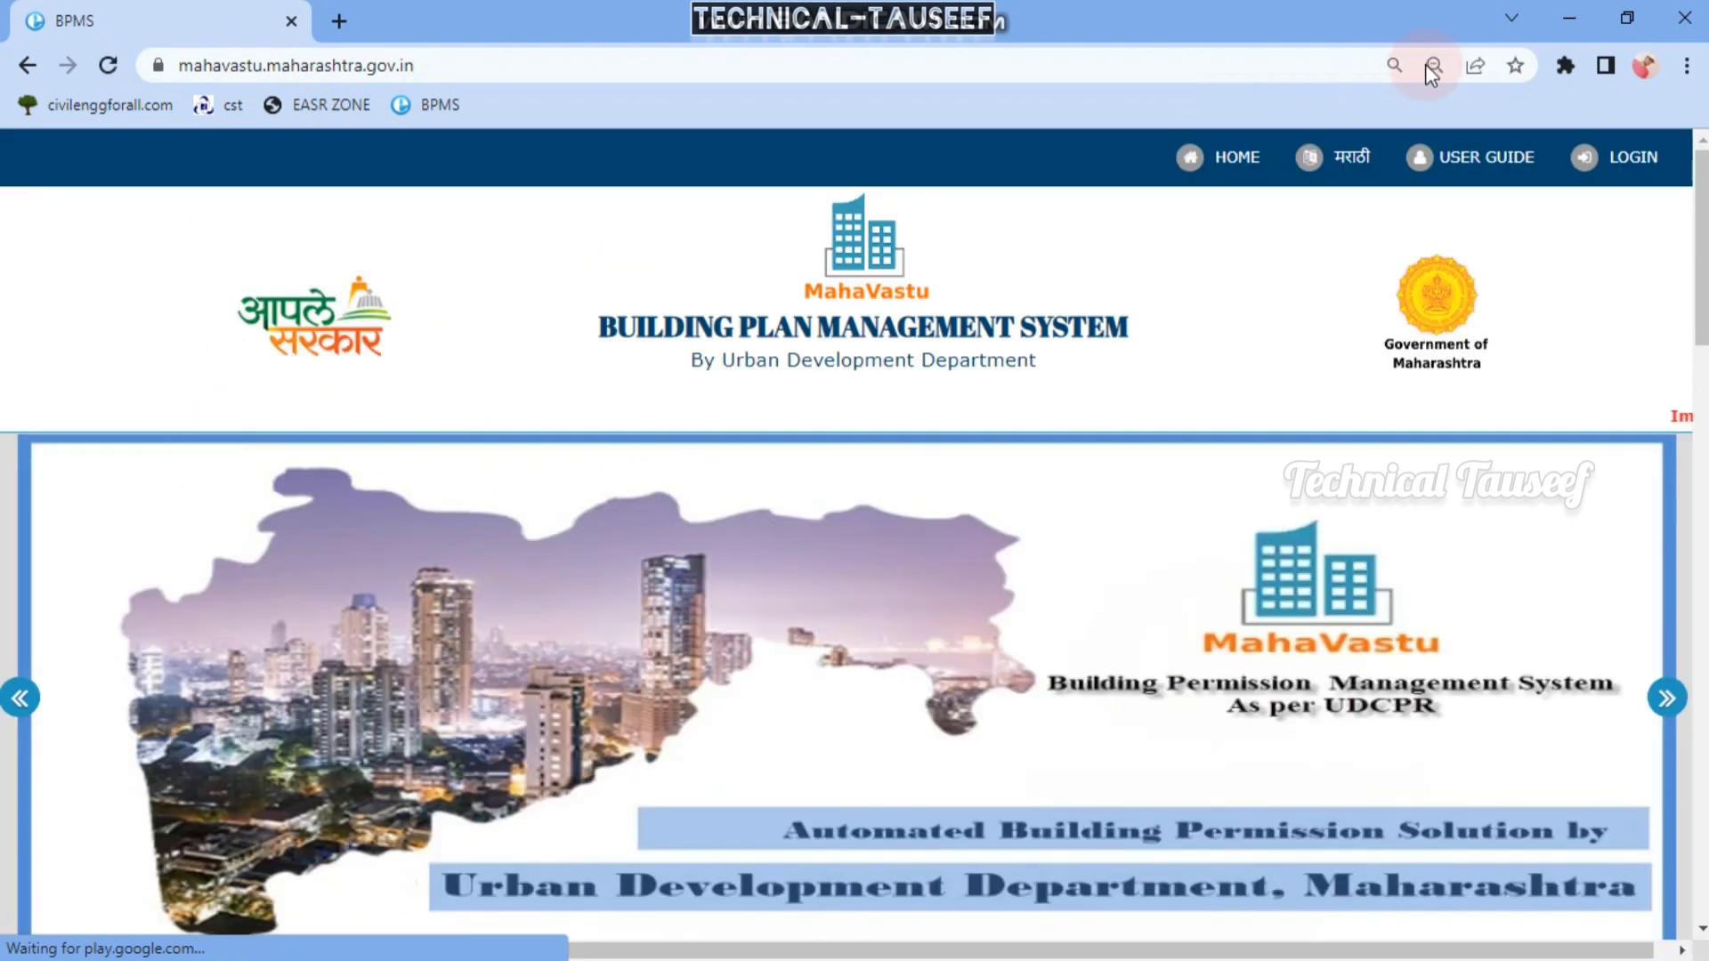
click(1625, 169)
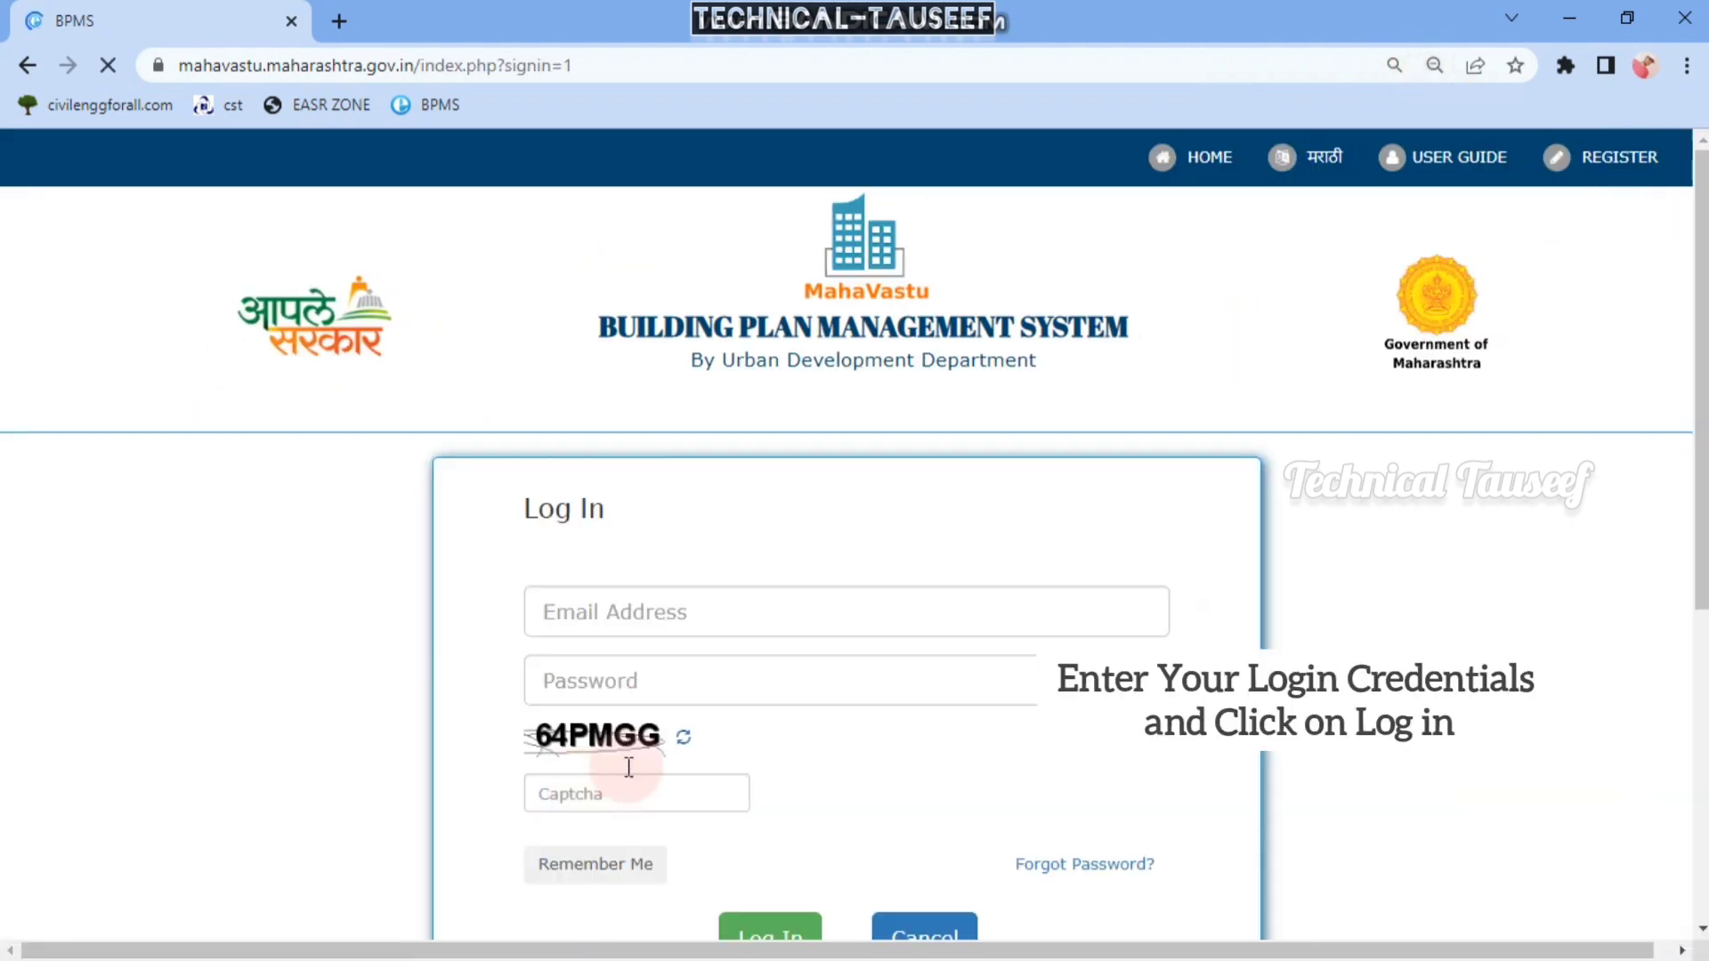
triple_click(821, 595)
text(abd)
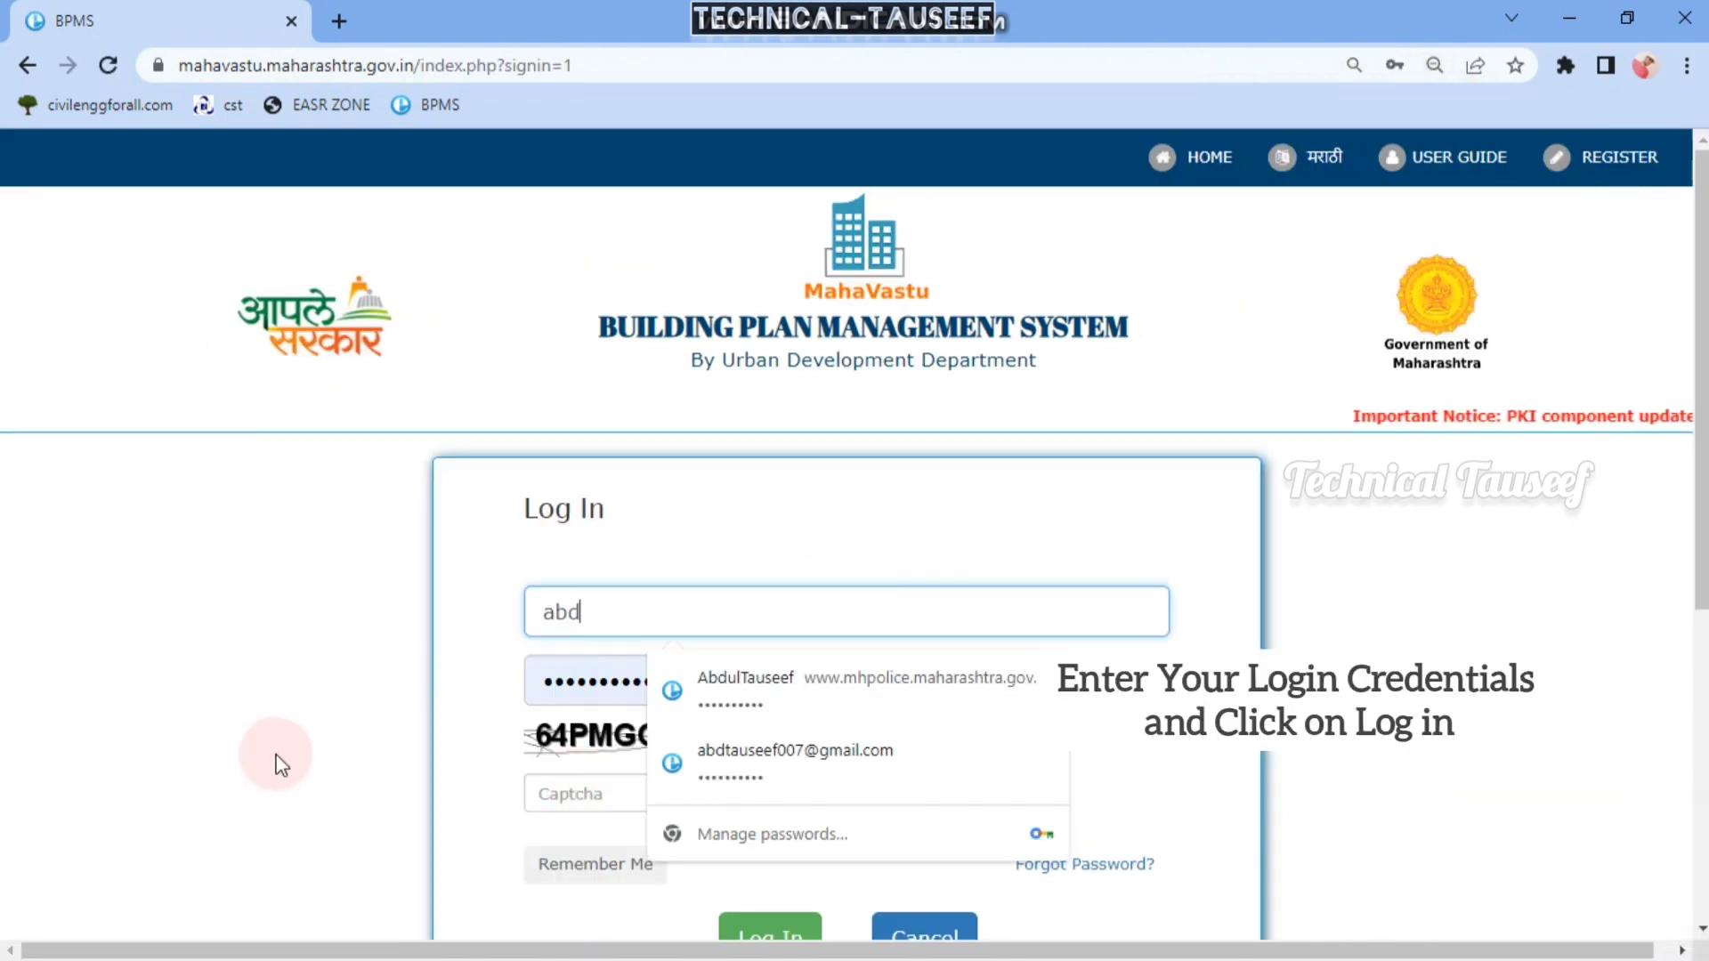
click(916, 761)
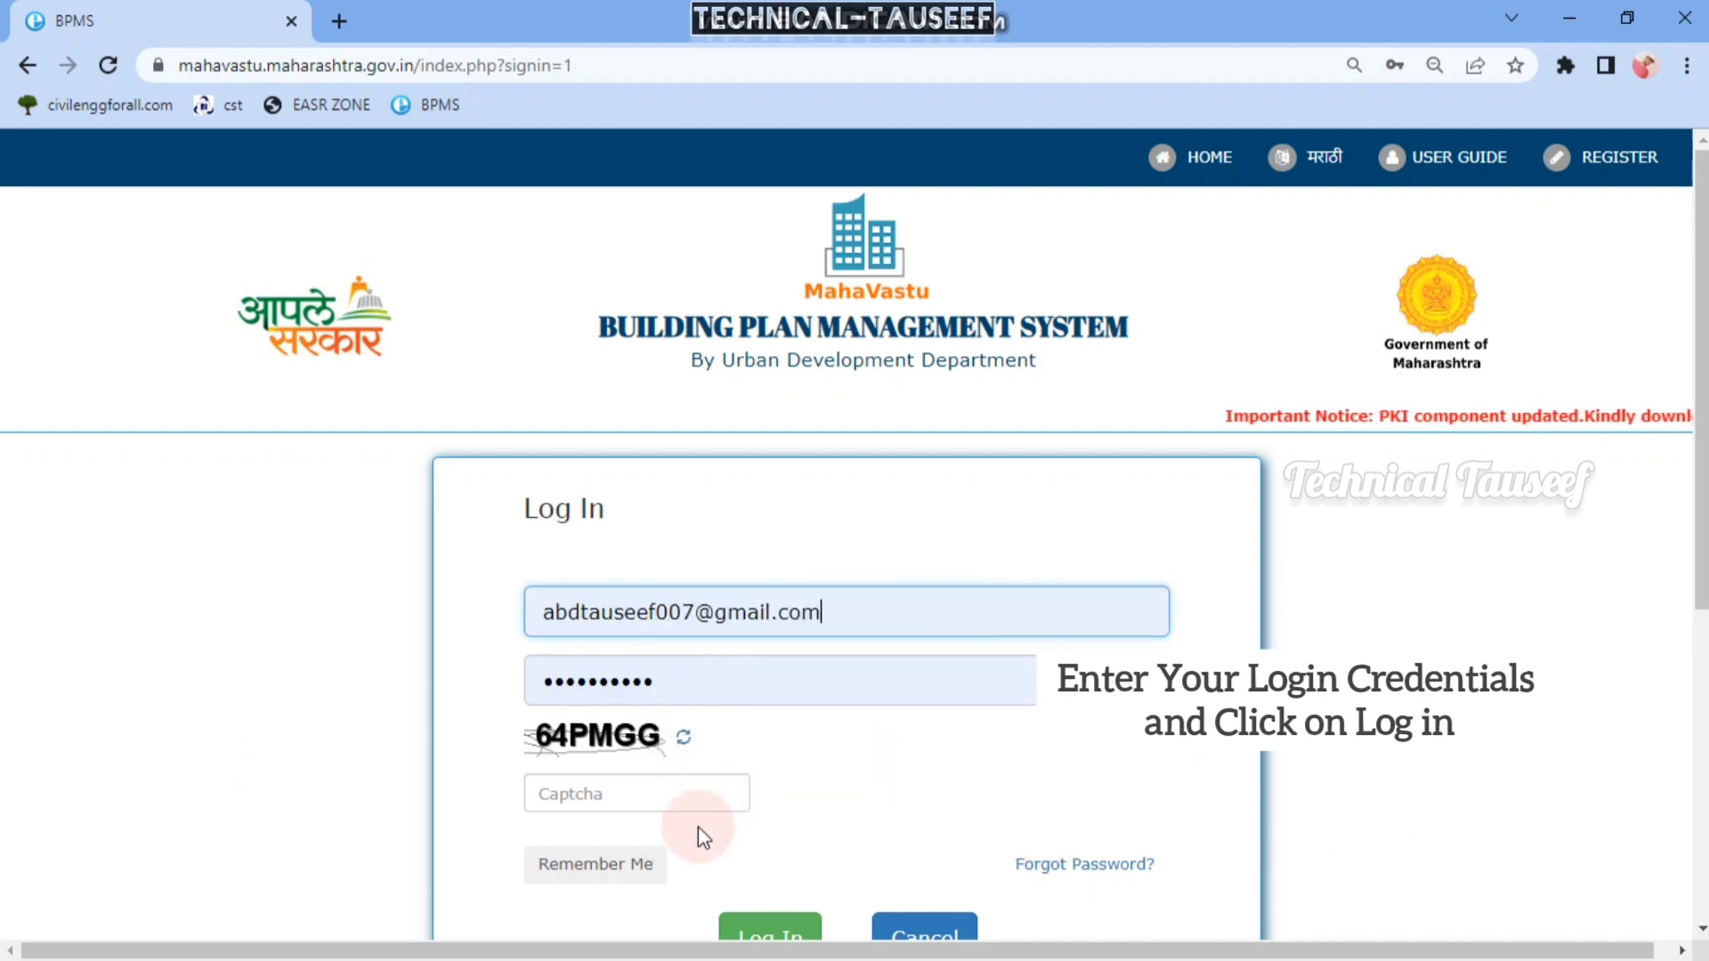
click(719, 797)
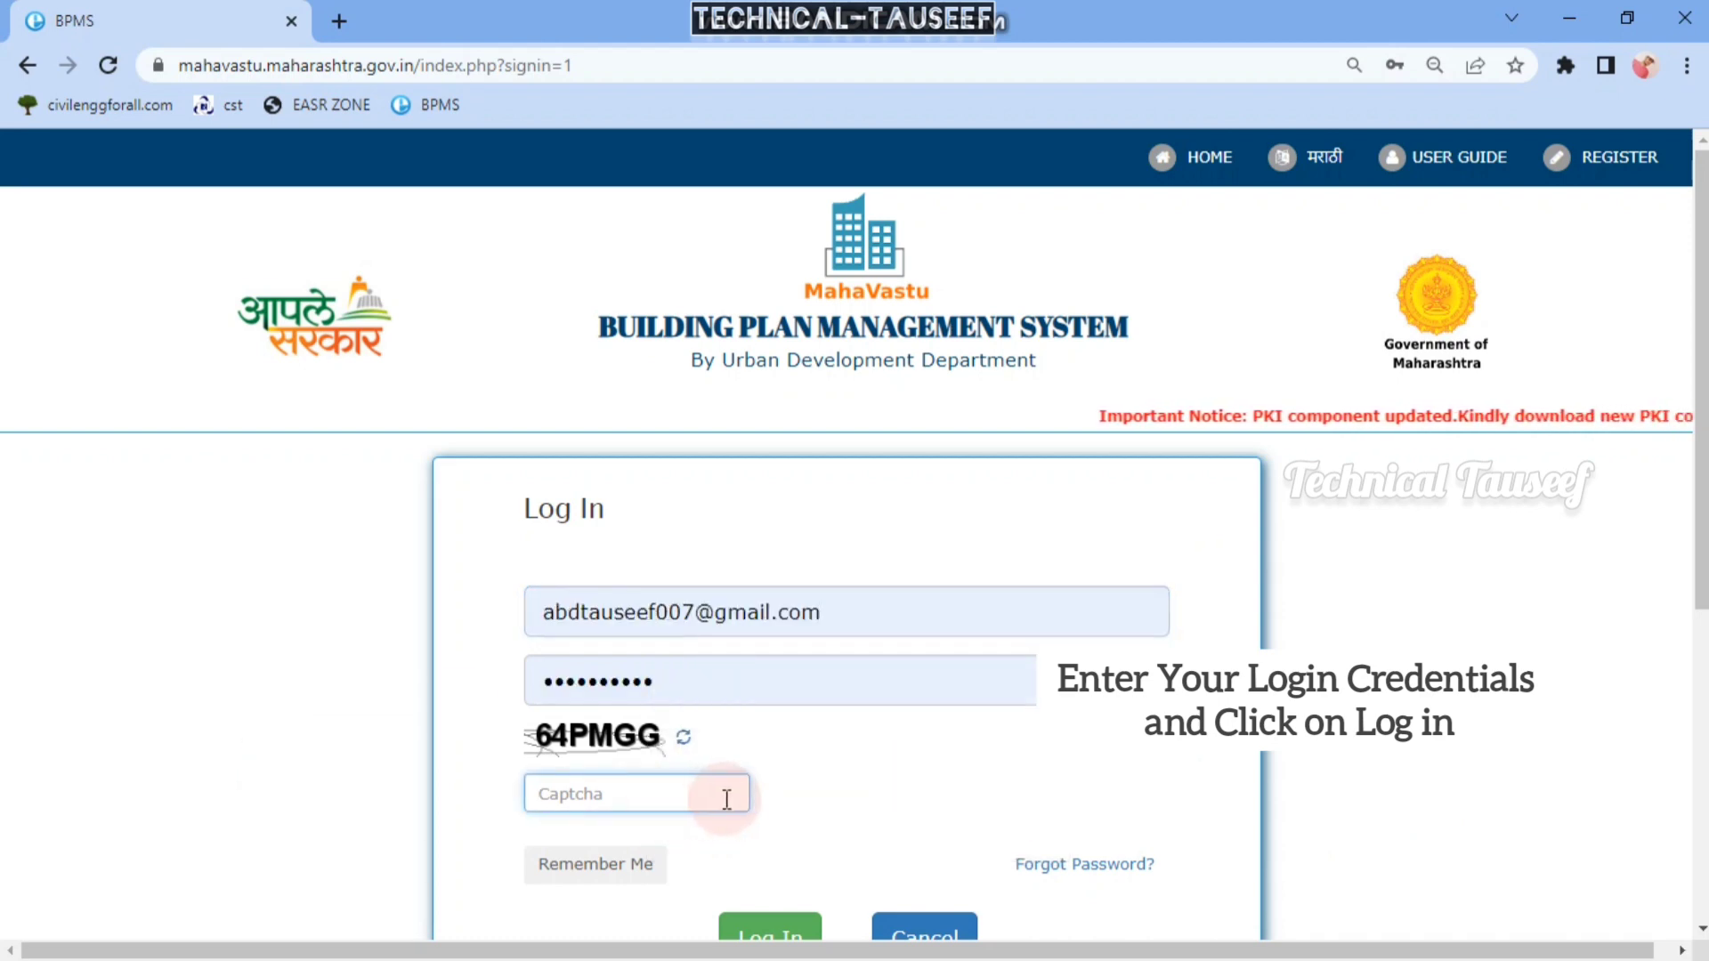
text(64P)
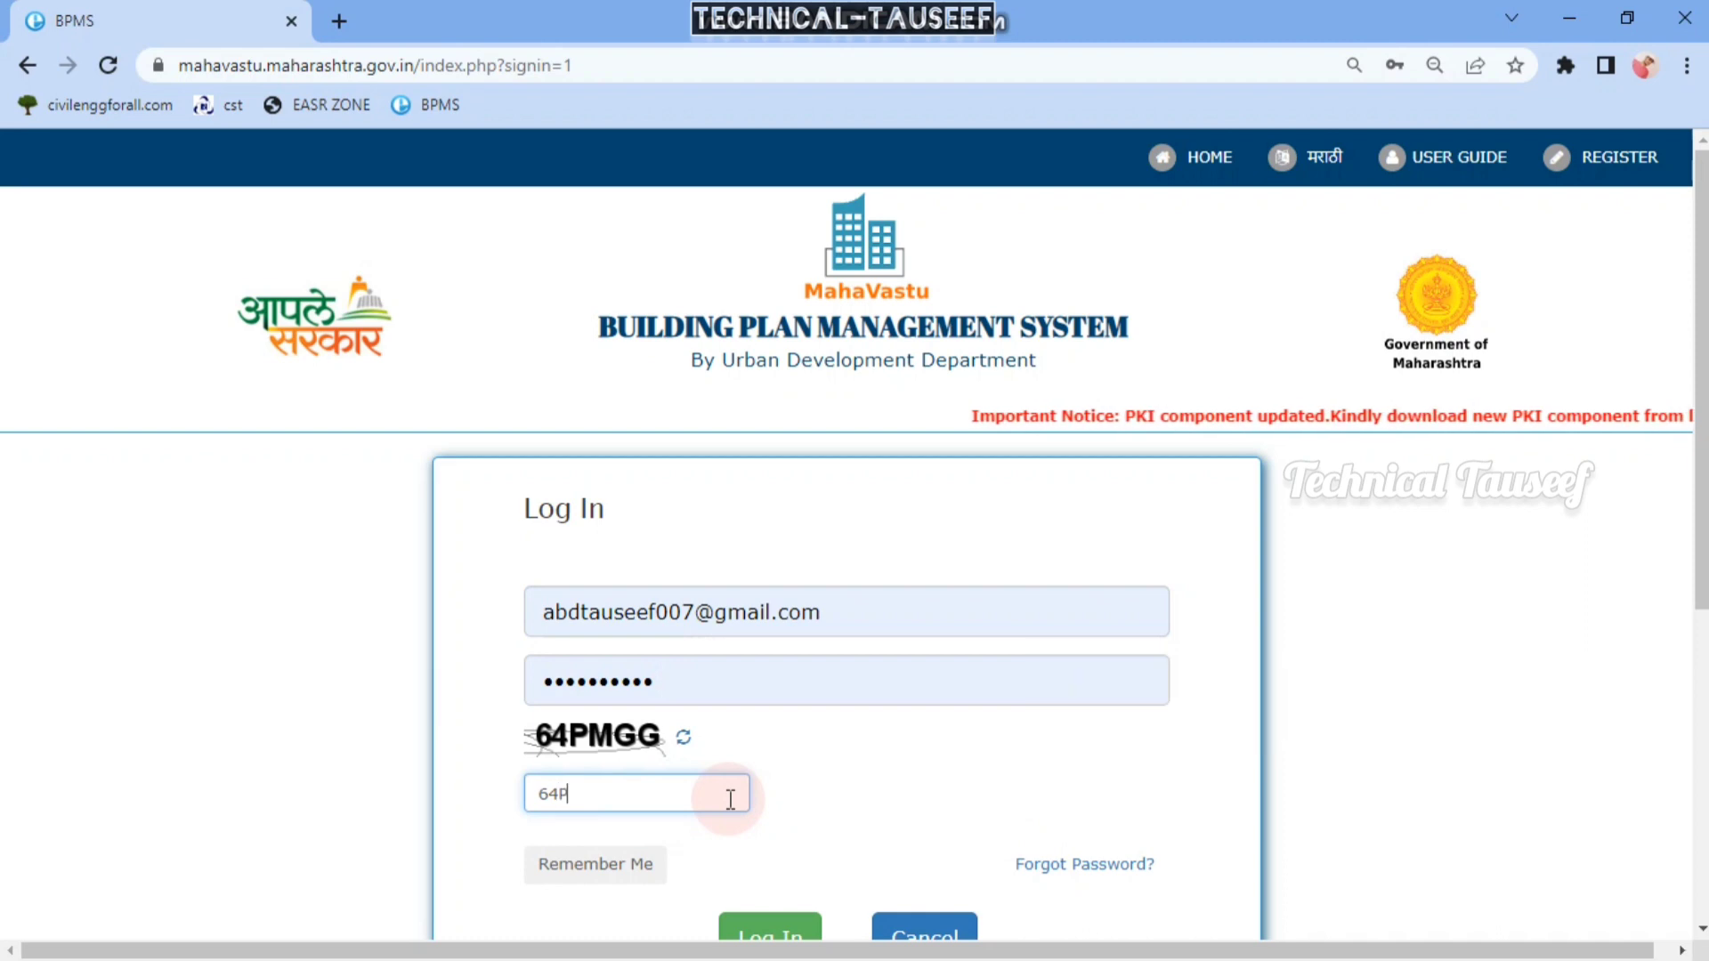
text(M)
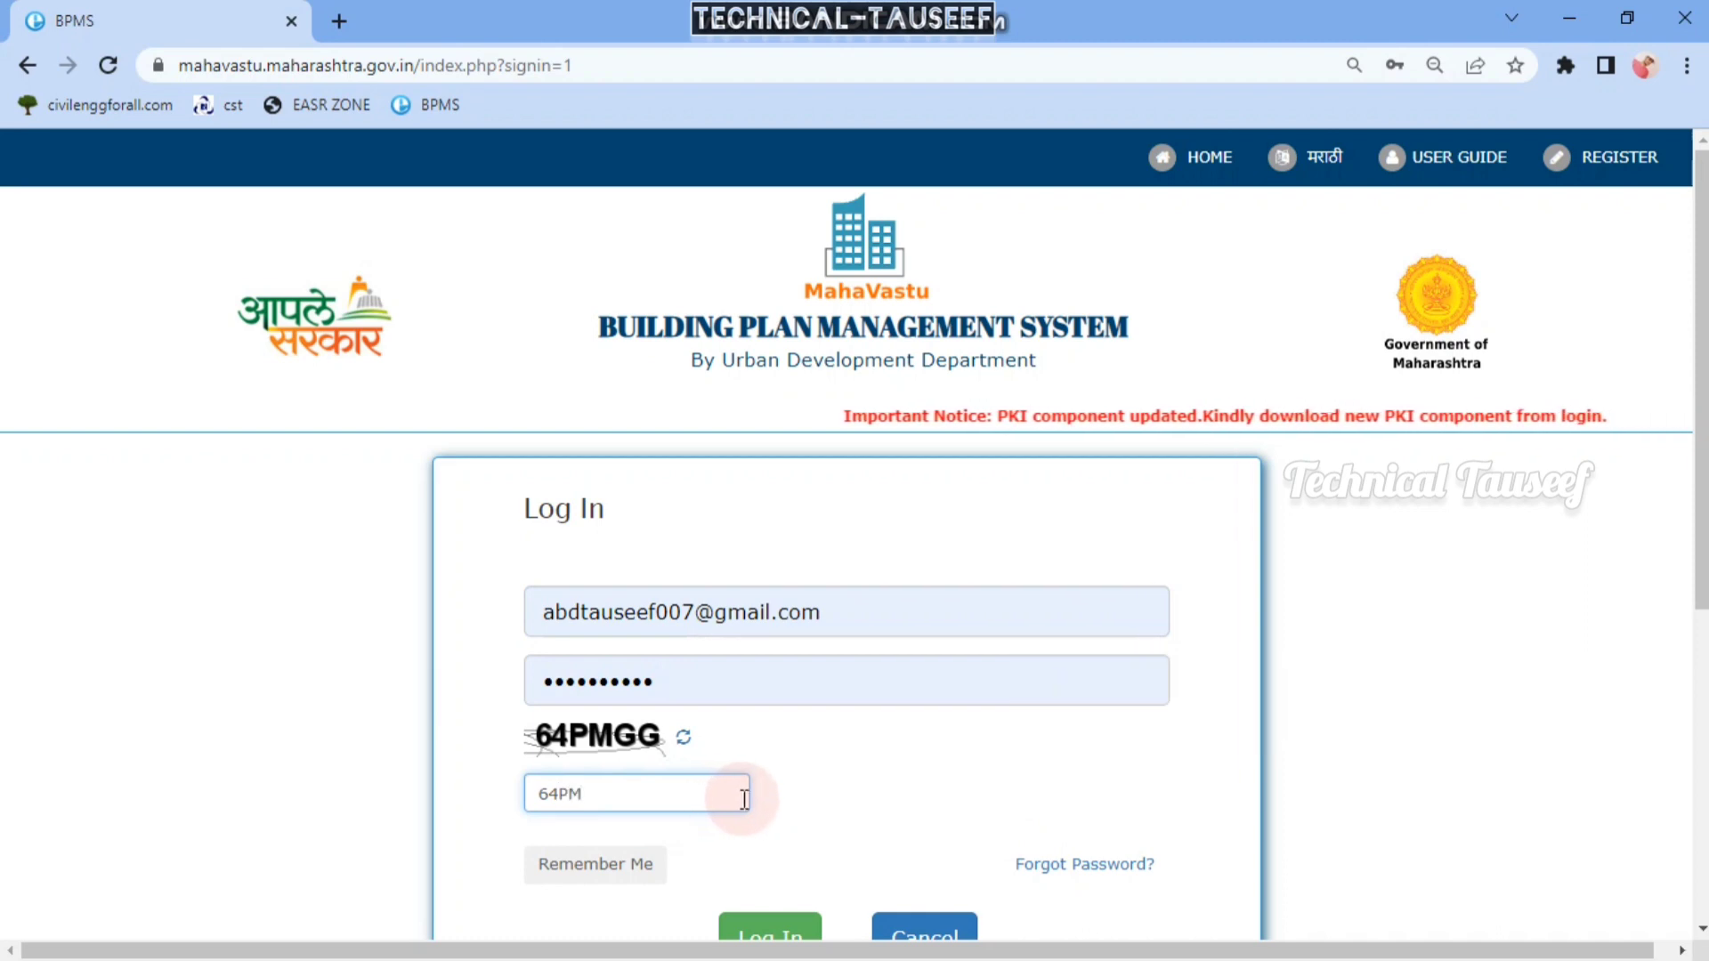
text(GG)
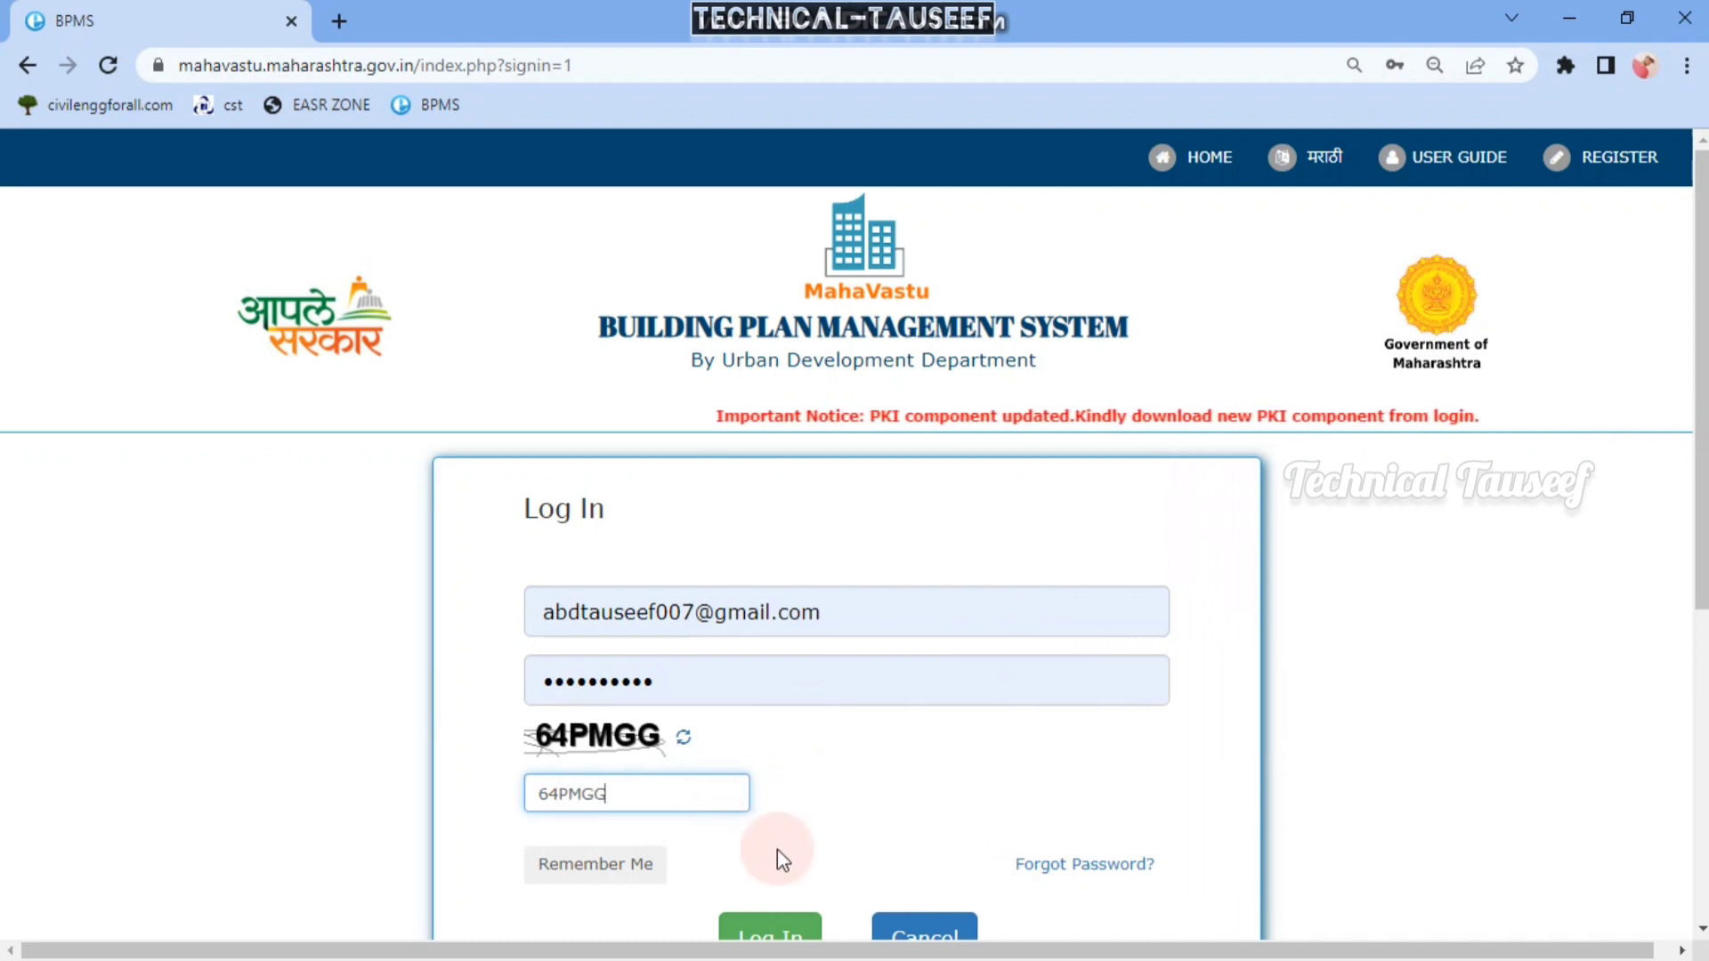
scroll(767, 908, down, 3)
click(755, 694)
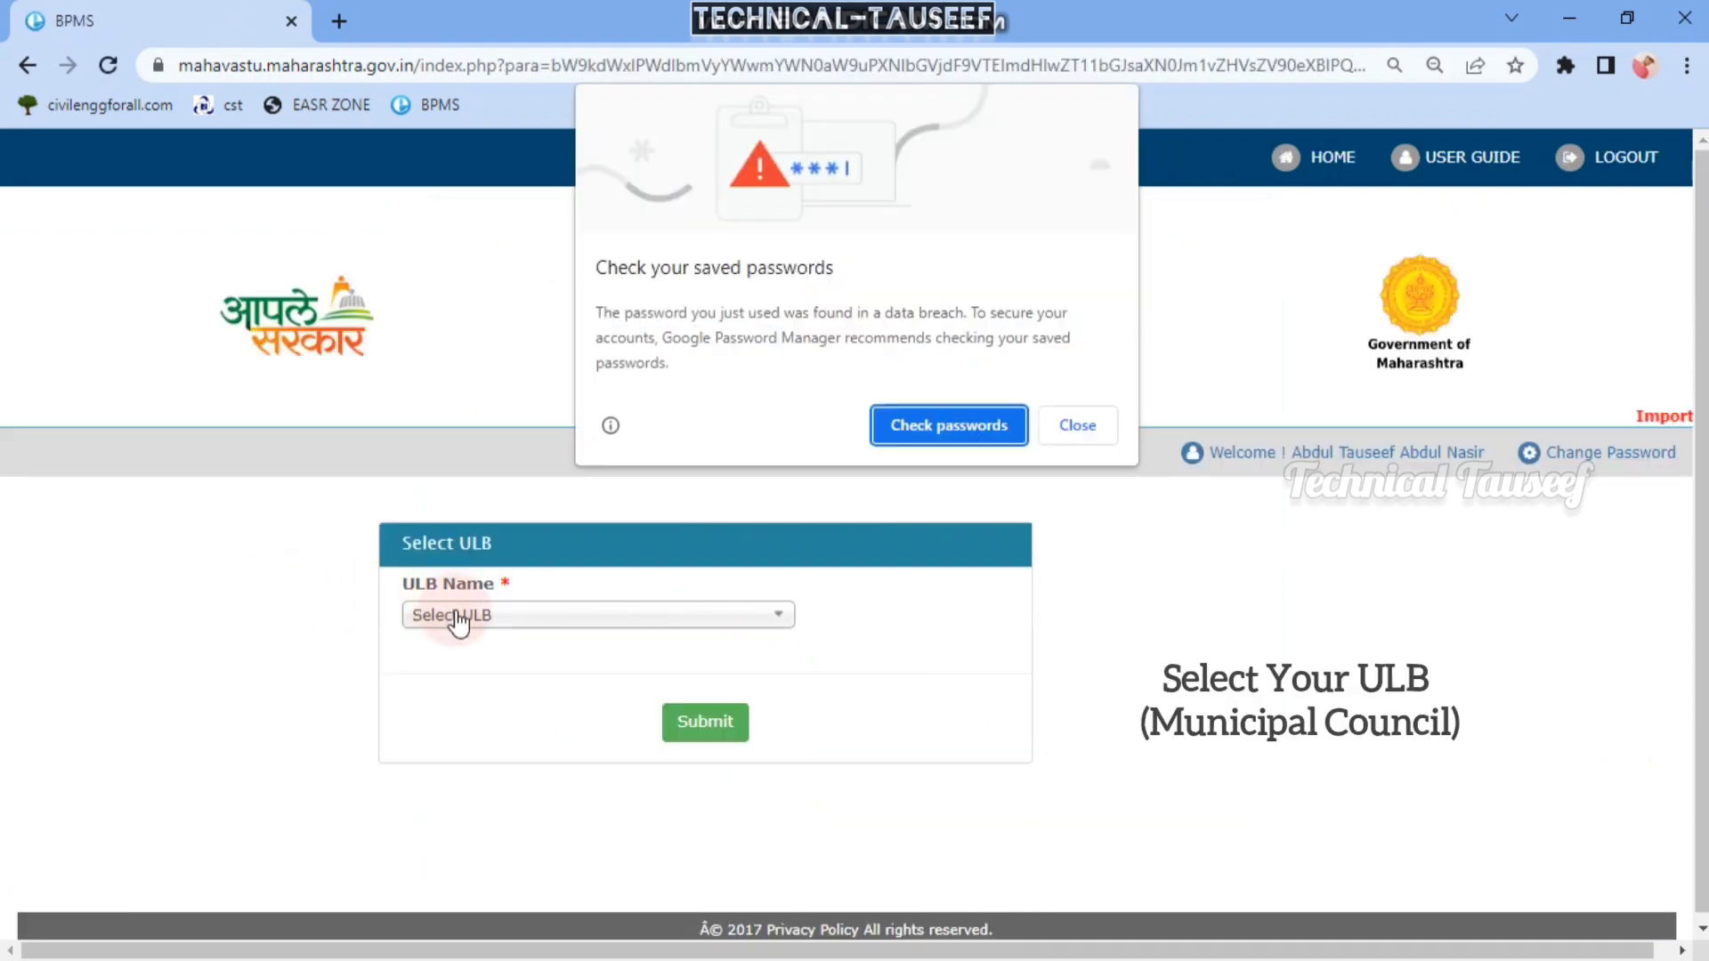
- Choose Aatpadi Nagar Panchayat (Sangli) as the ULB and open its dashboard
click(1075, 425)
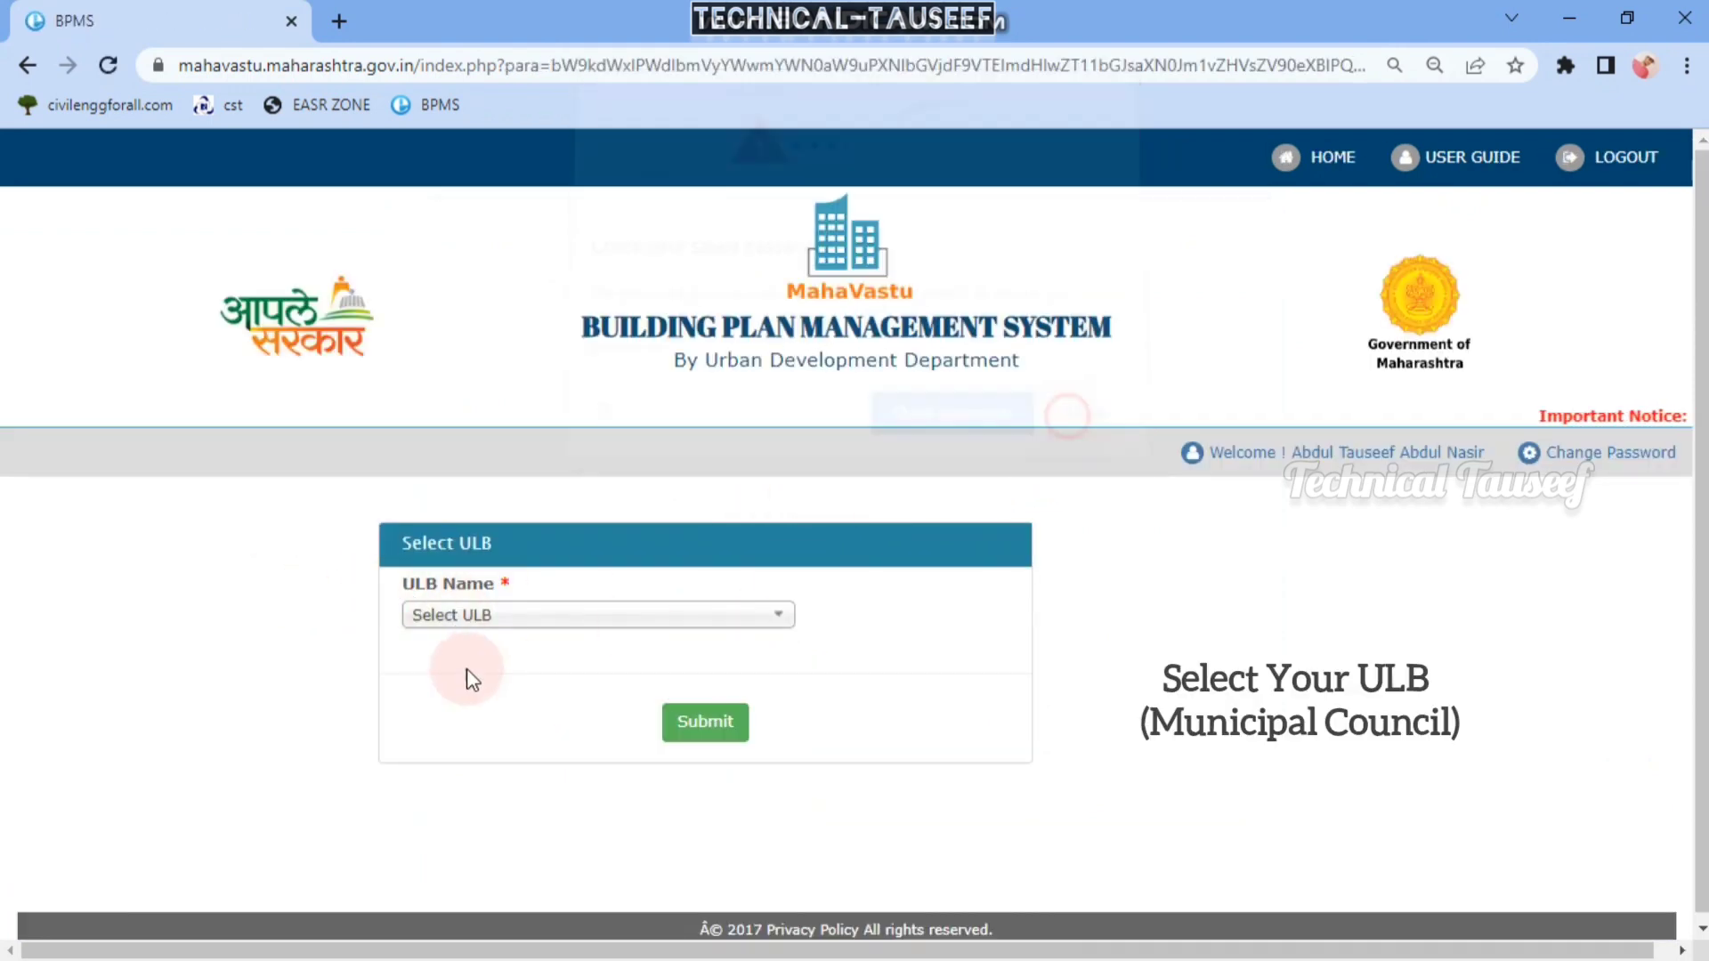
click(485, 615)
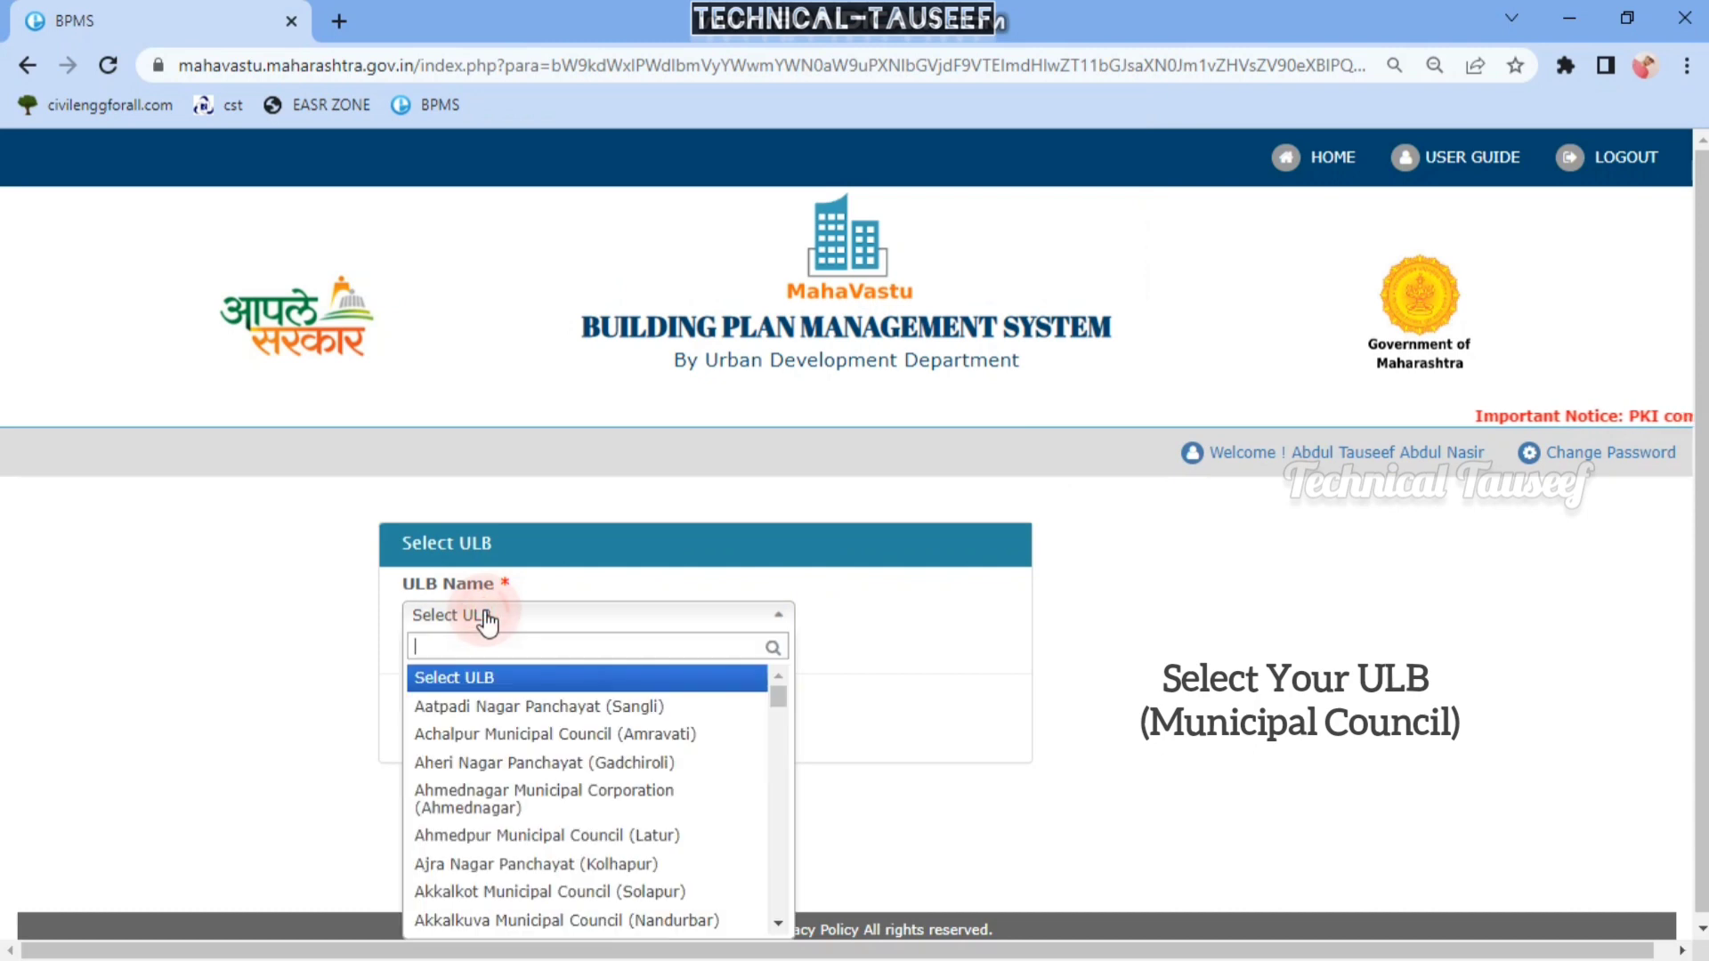
click(582, 708)
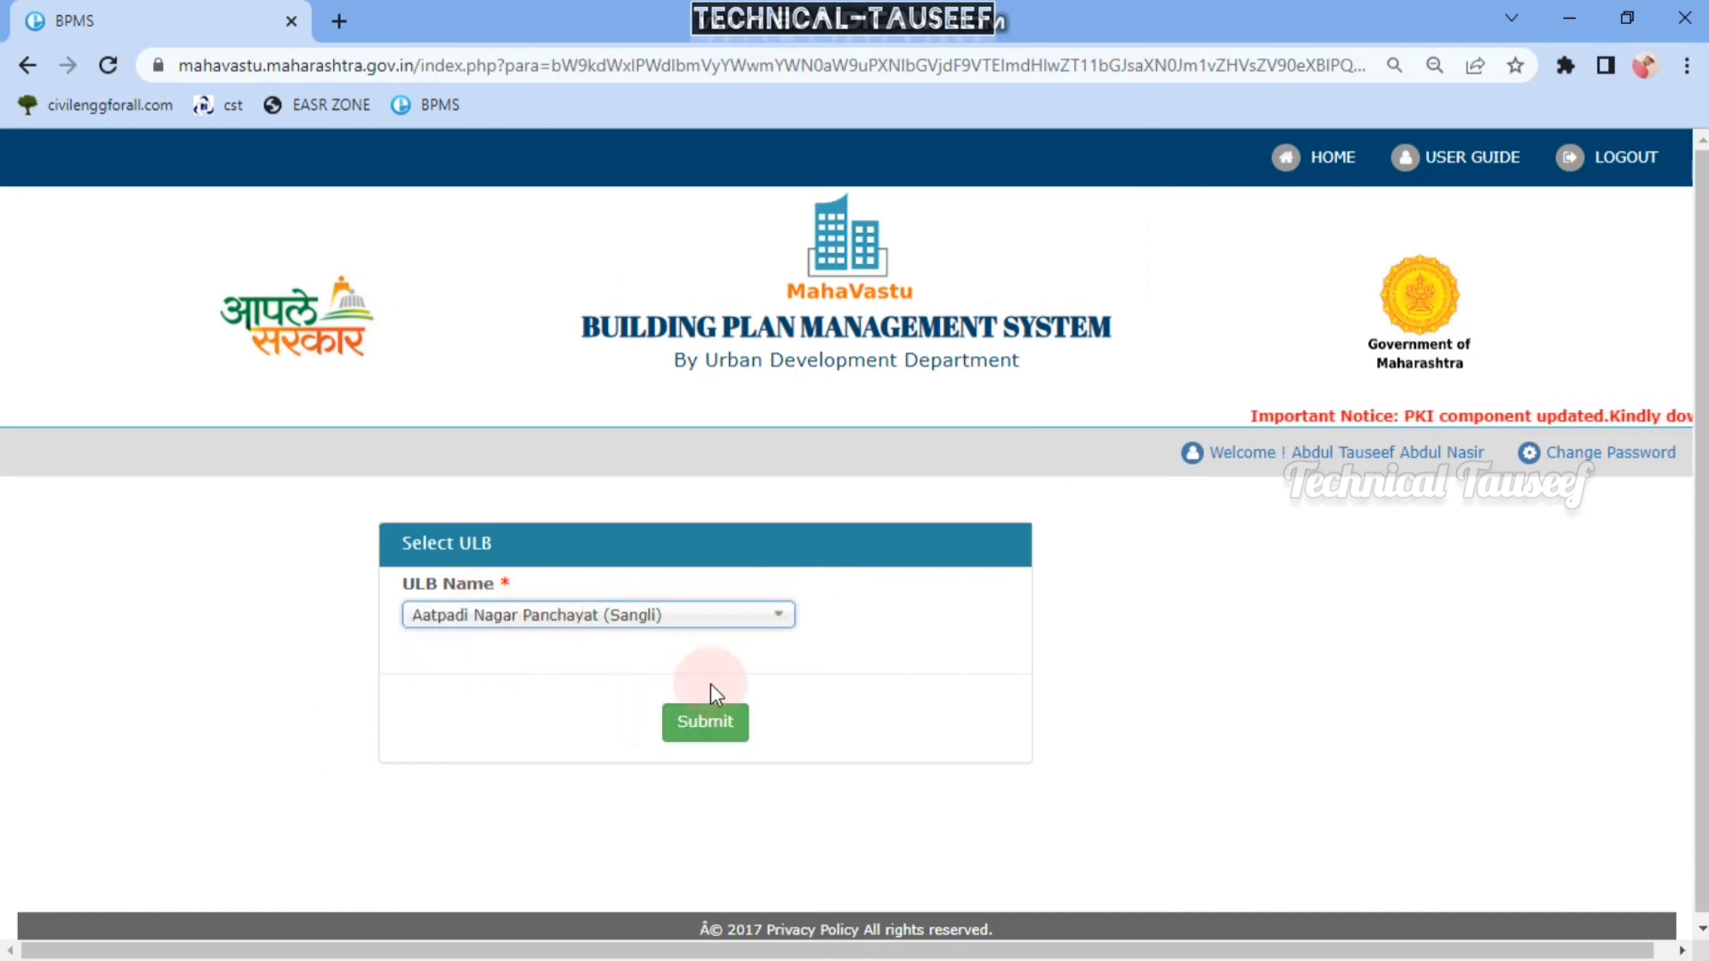
click(705, 731)
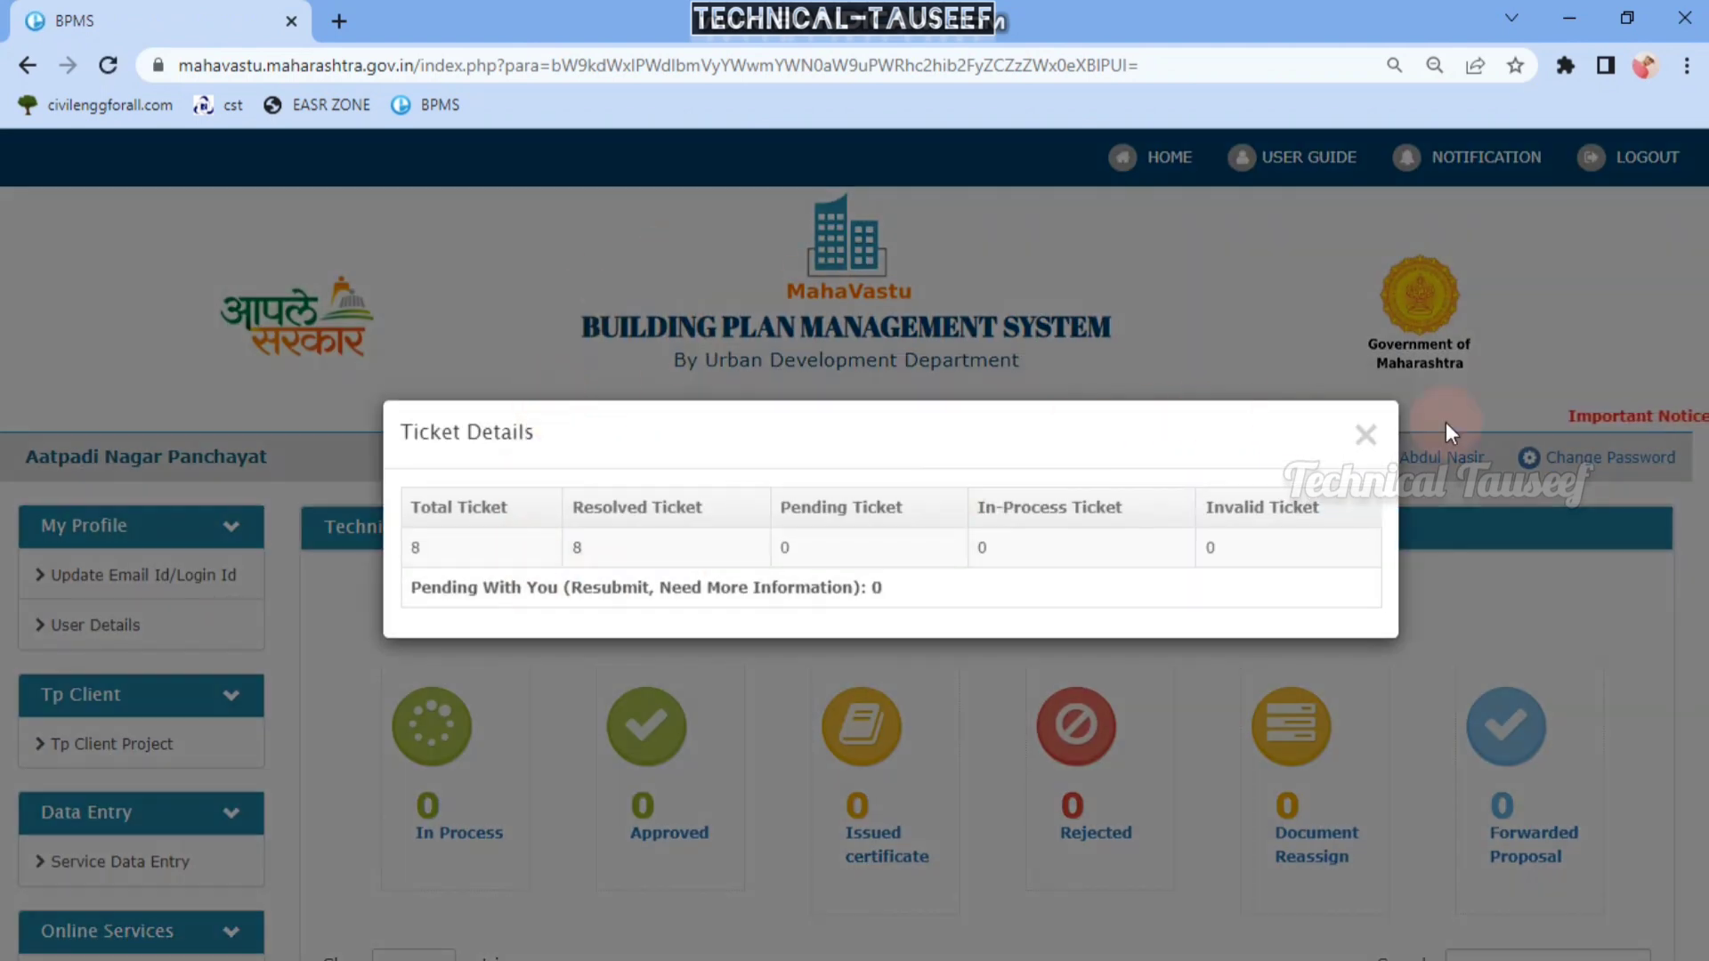
- Close Ticket Details and go to Download > Digital Signature Components
click(1362, 452)
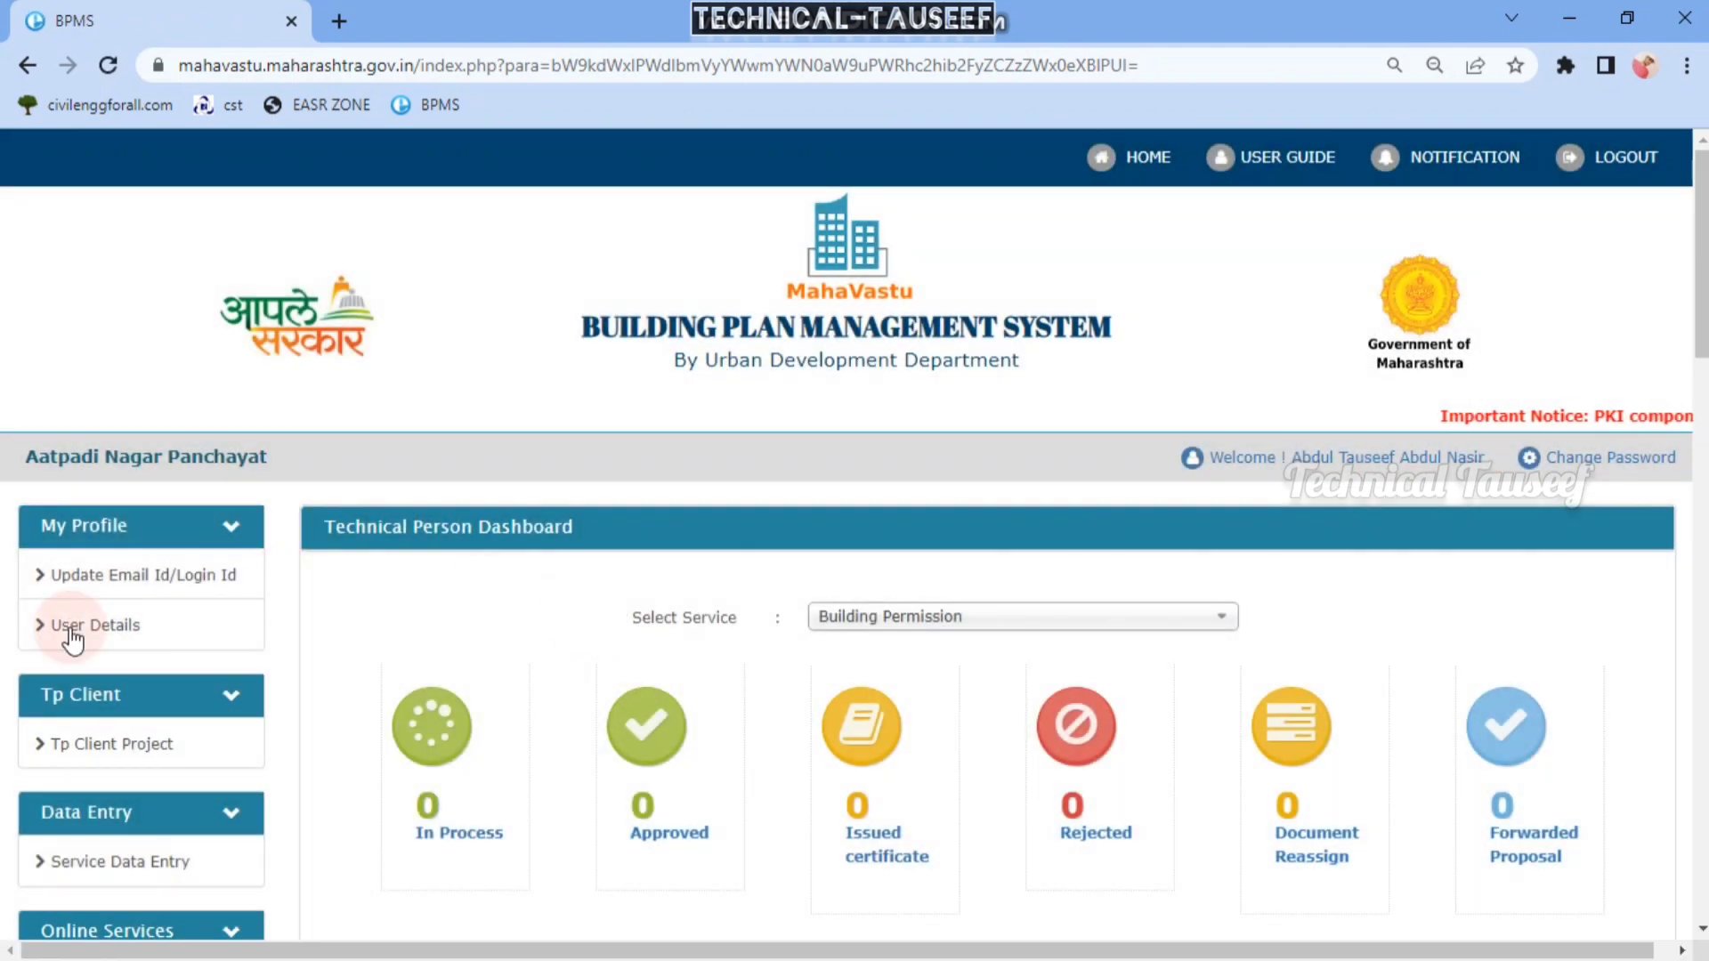
scroll(81, 614, down, 8)
scroll(252, 392, down, 8)
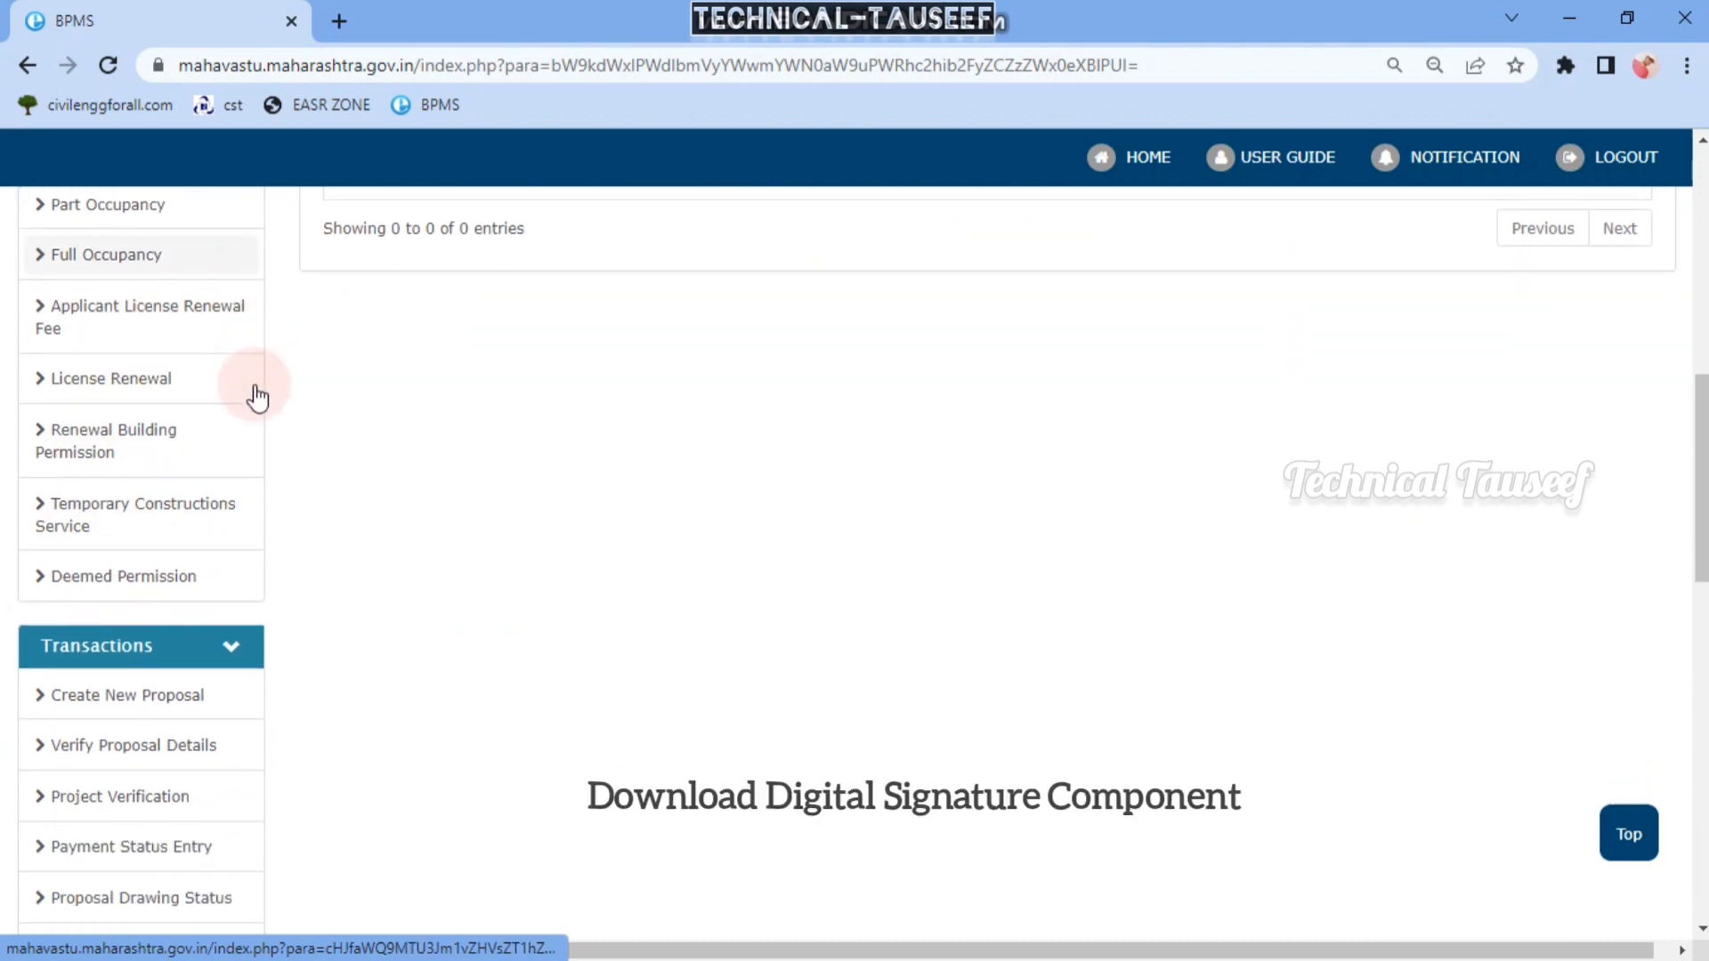
scroll(354, 360, down, 8)
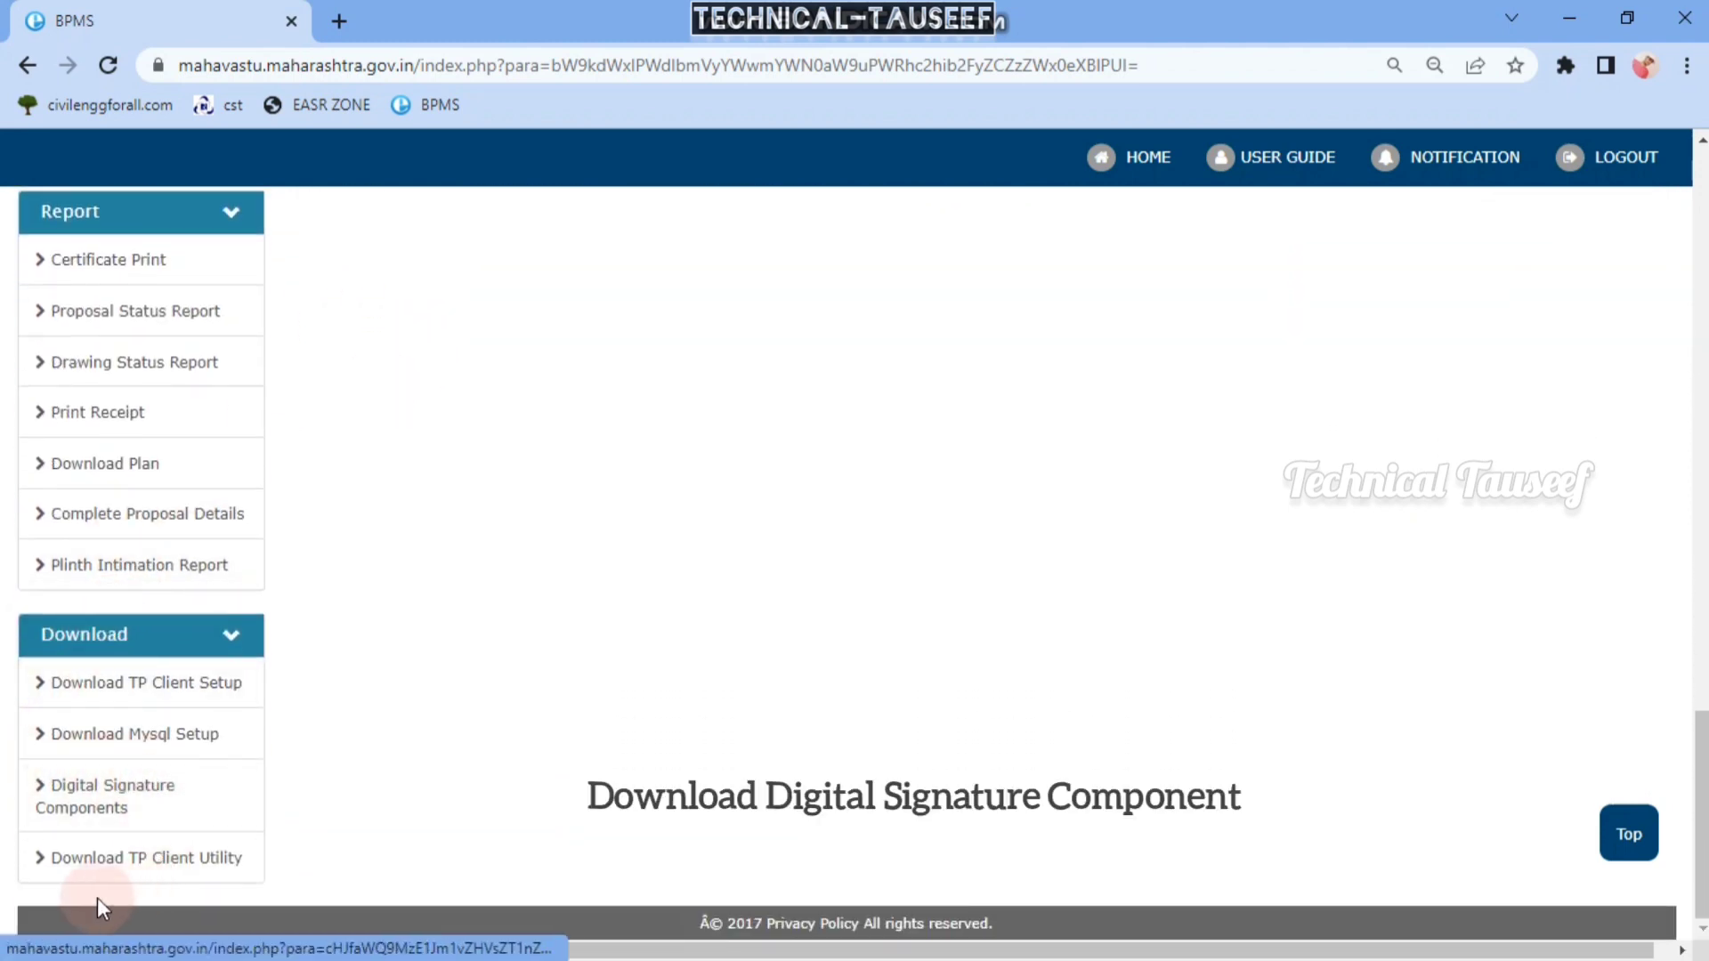
click(99, 805)
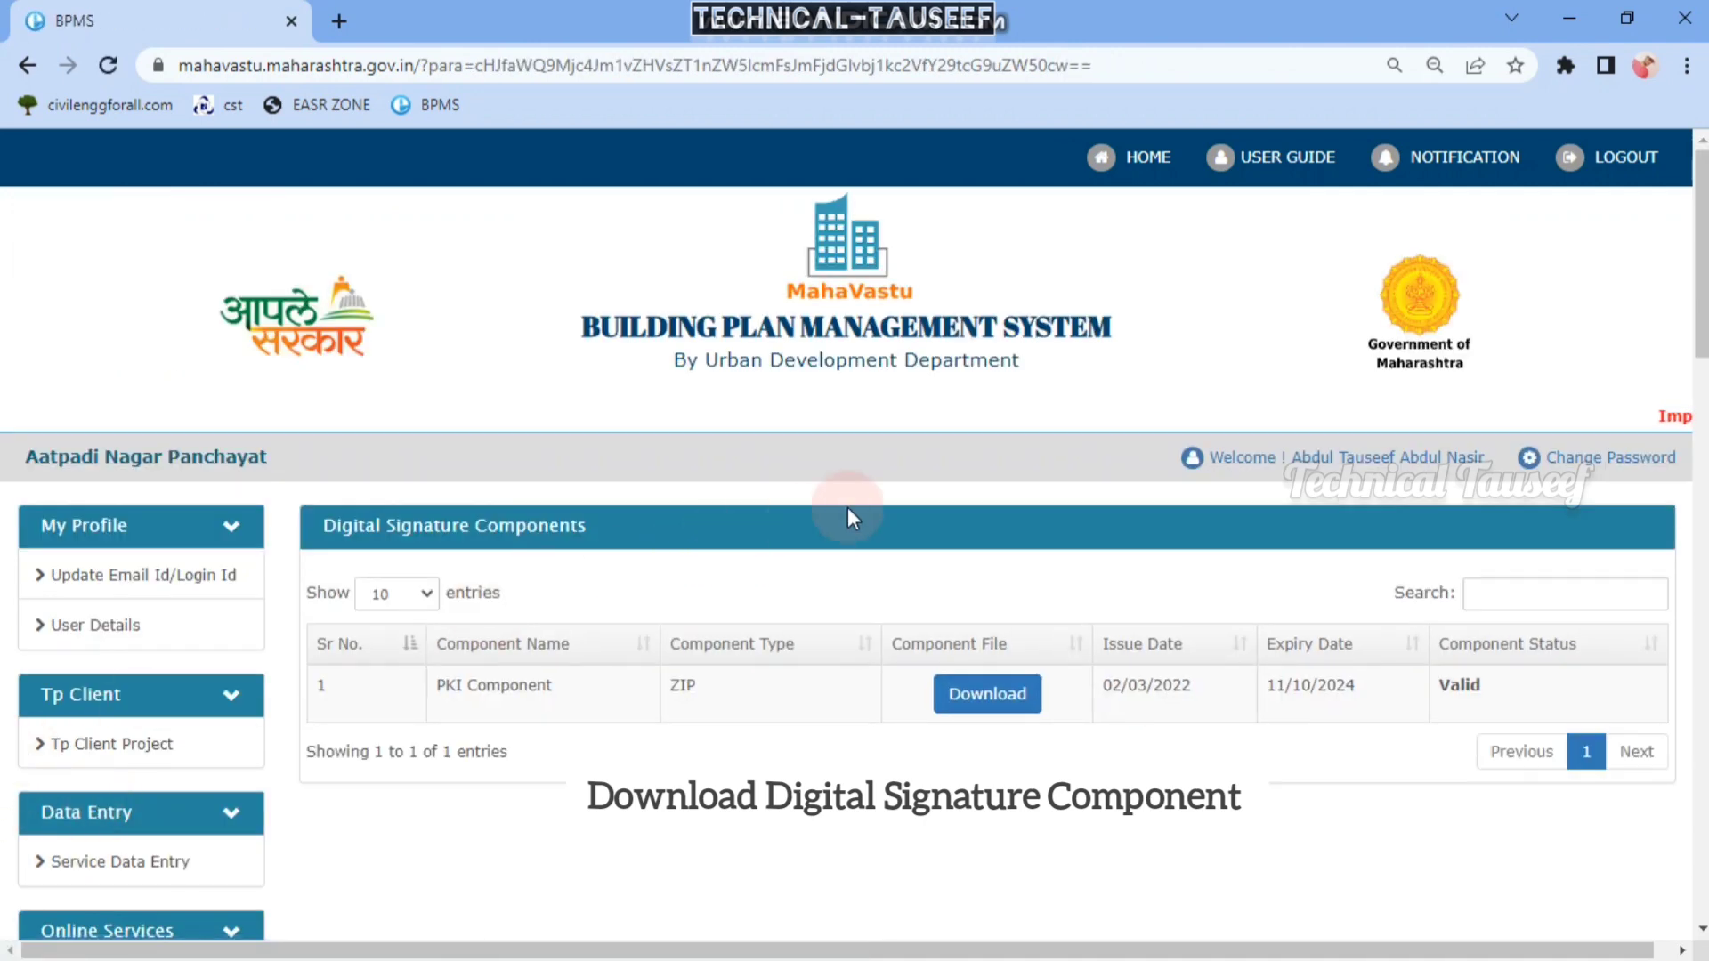
- Download the PKI Component archive and save it to the Desktop
click(983, 703)
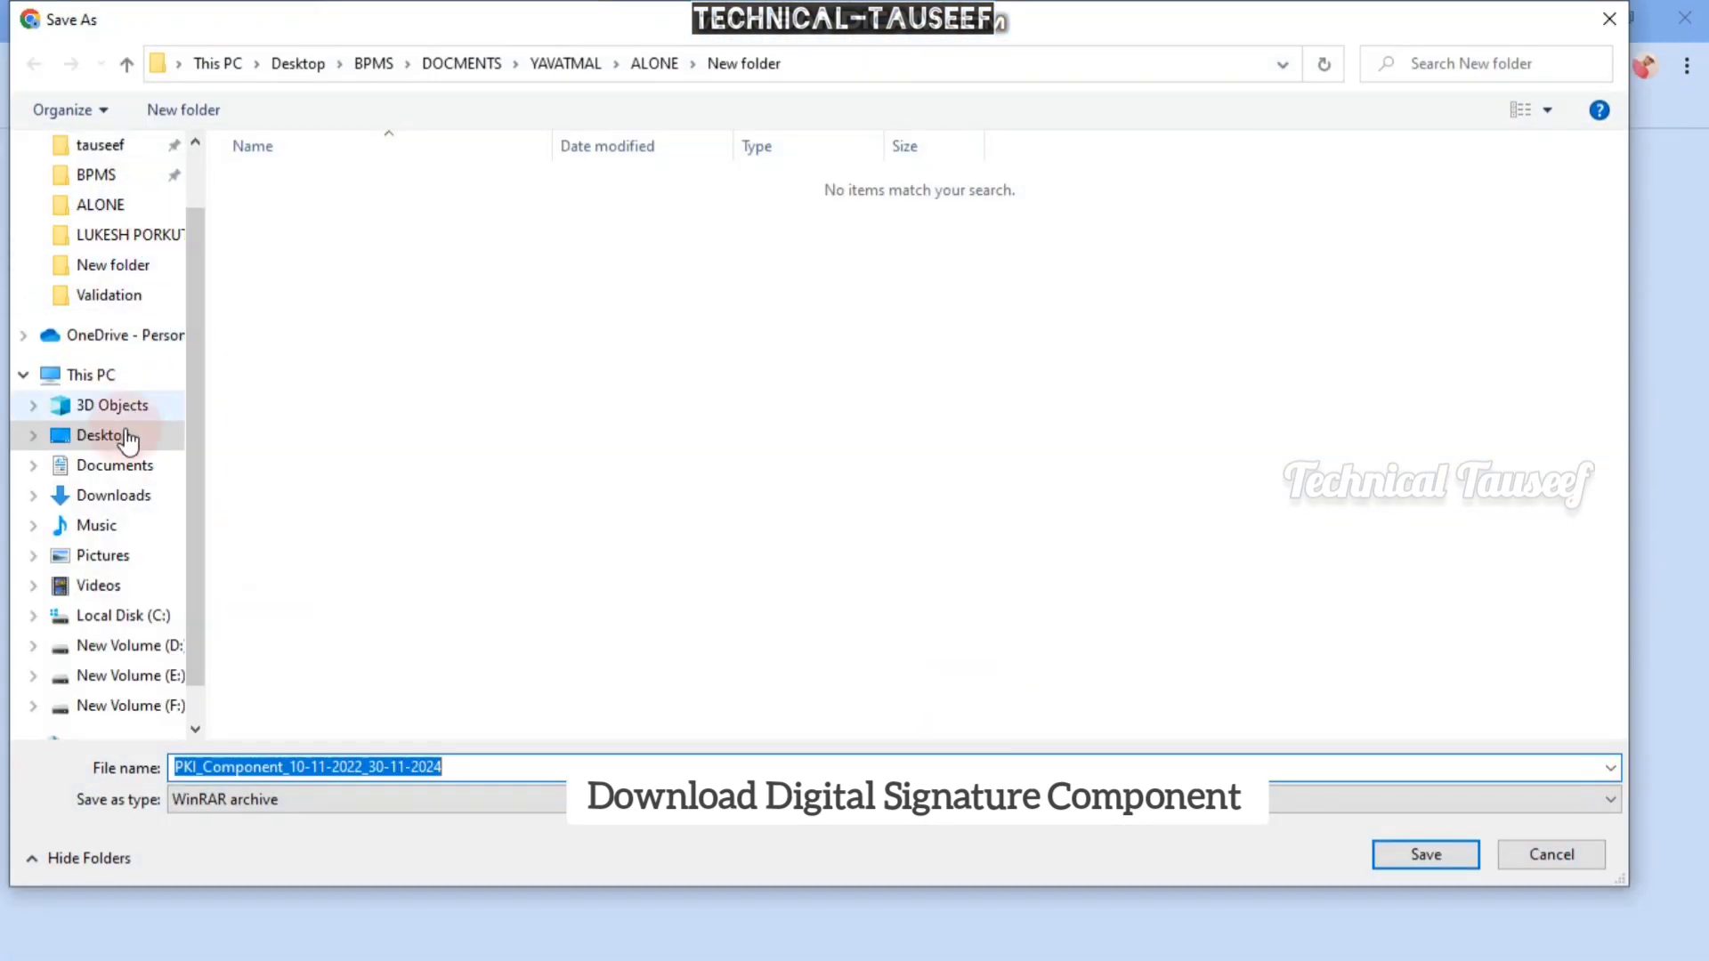
click(1427, 865)
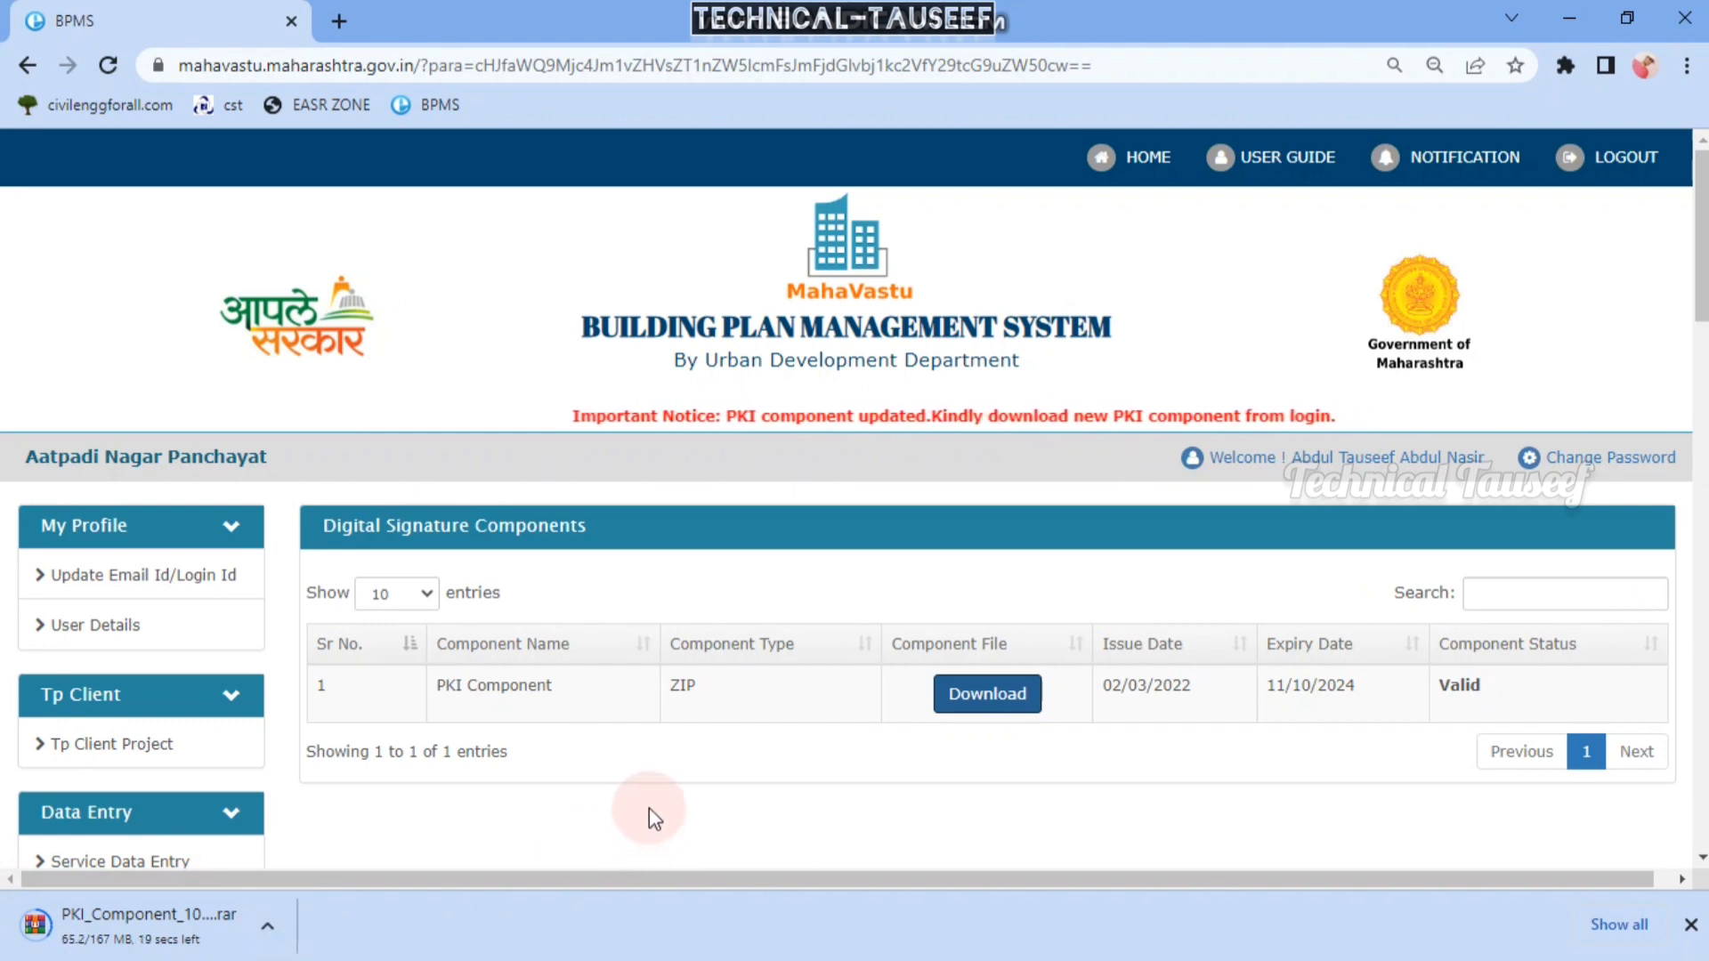
scroll(648, 808, down, 1)
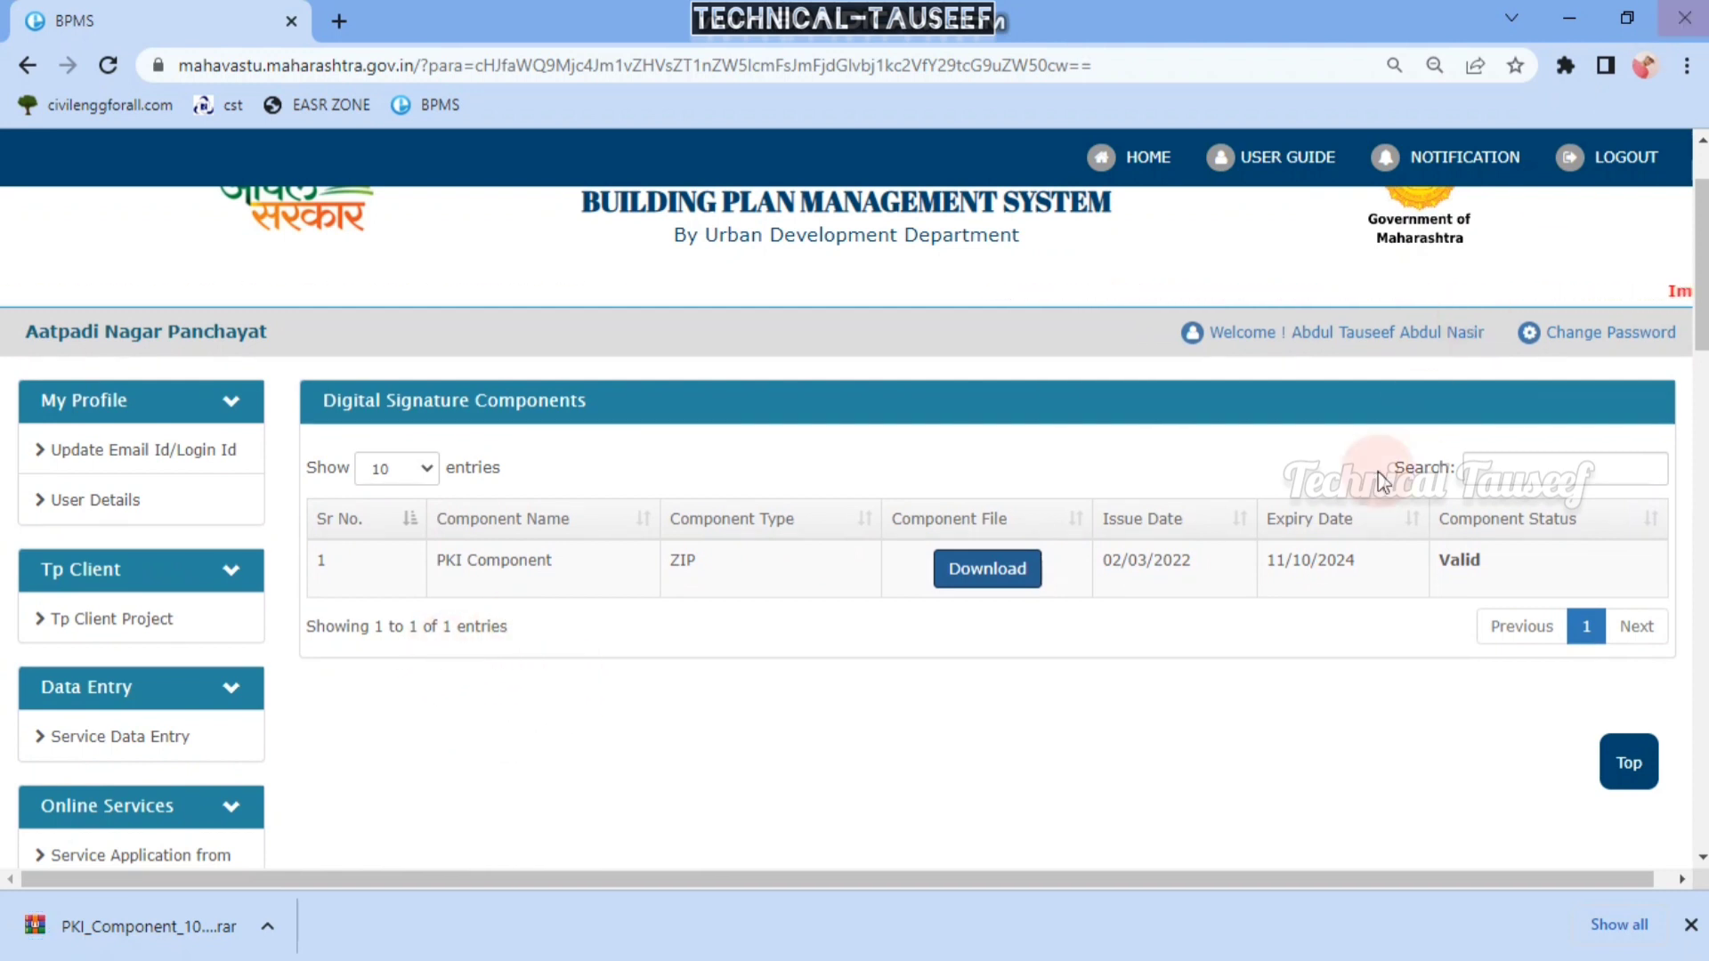
- Extract the PKI_Component archive onto the desktop with Extract Here and open the extracted folder
click(1561, 14)
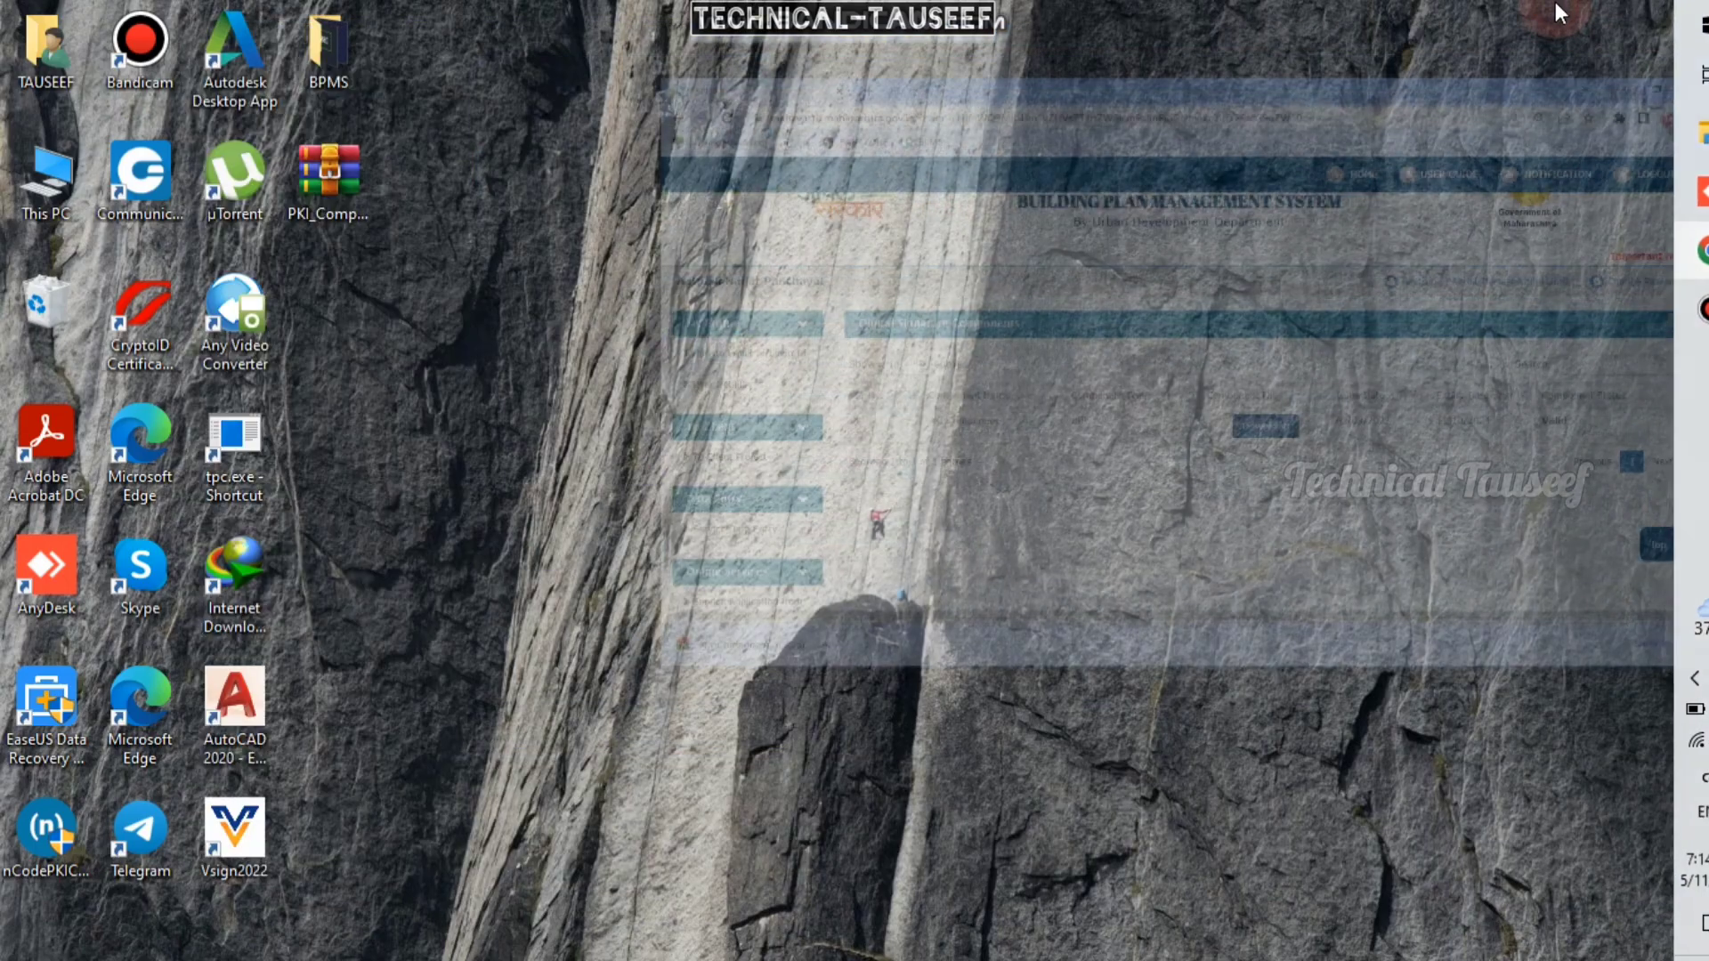
right_click(1014, 235)
click(1055, 316)
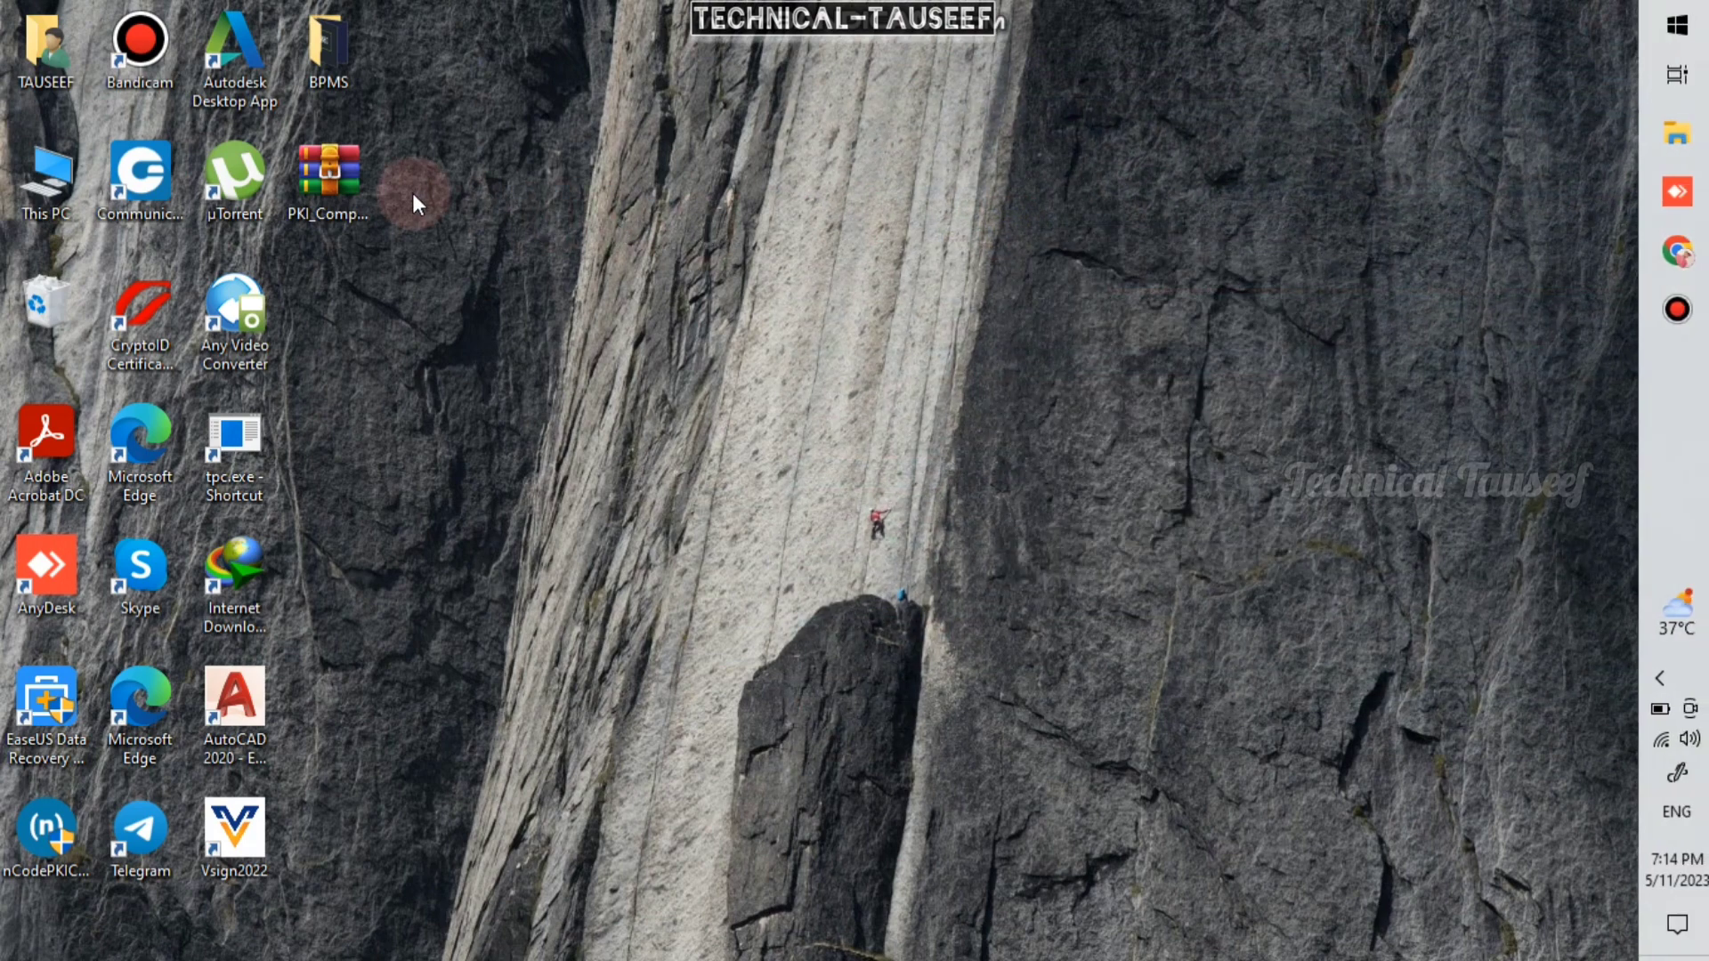
right_click(348, 175)
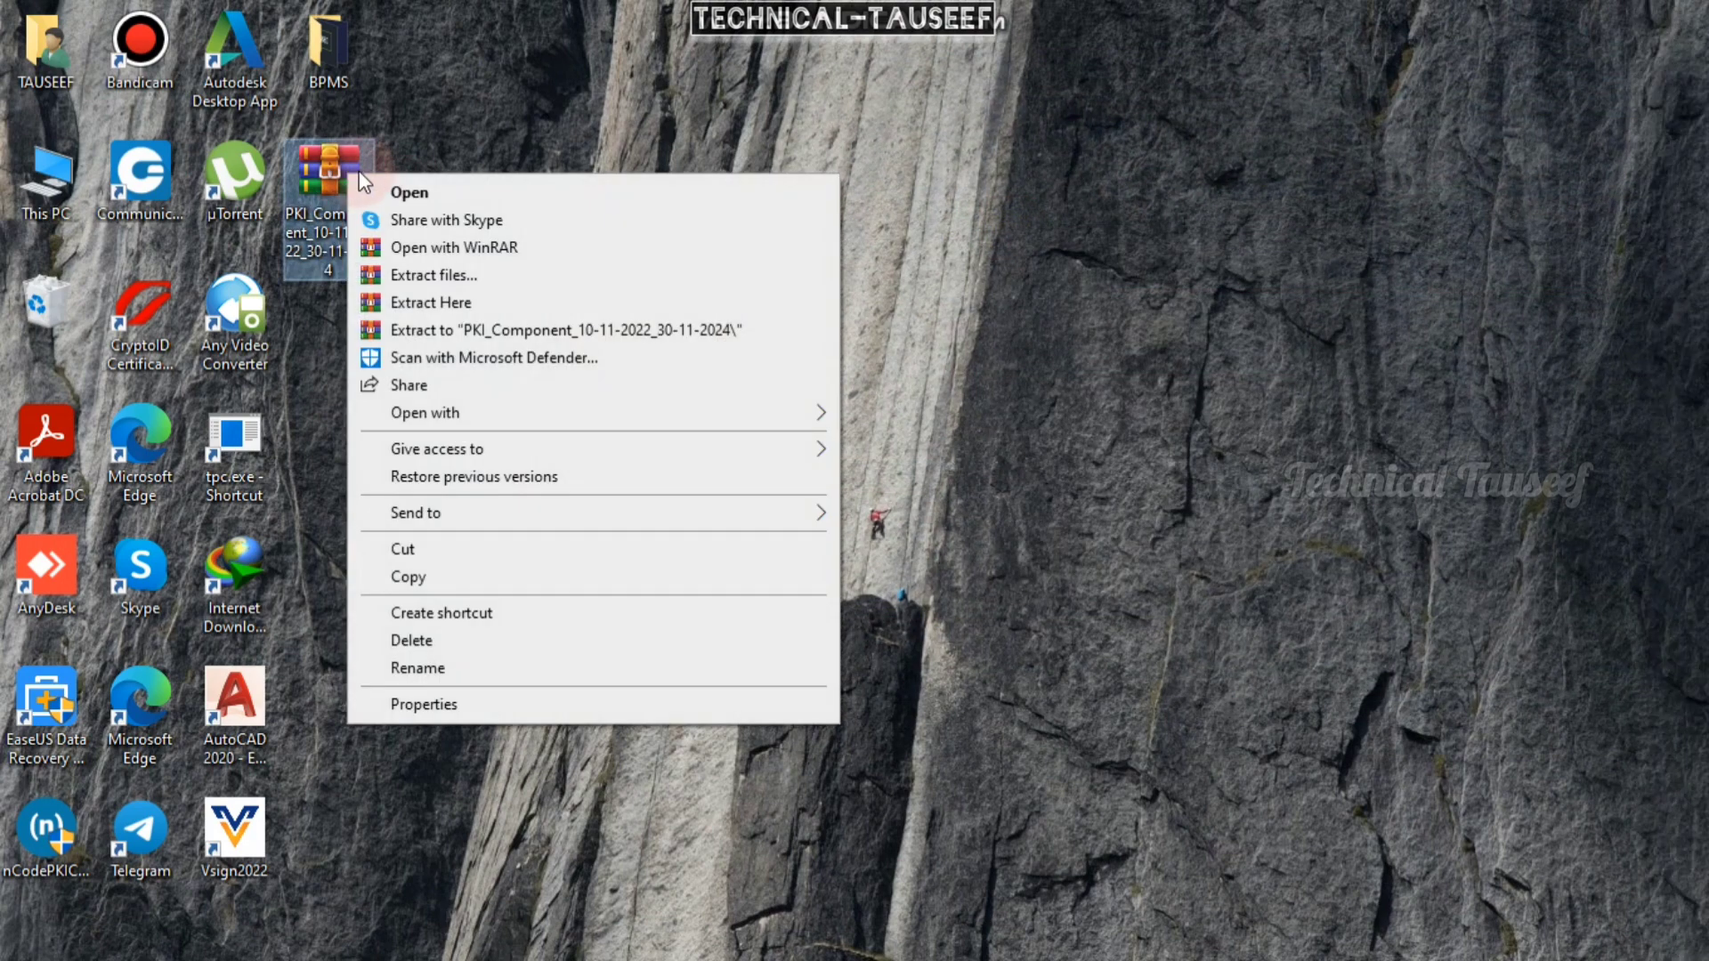
click(421, 304)
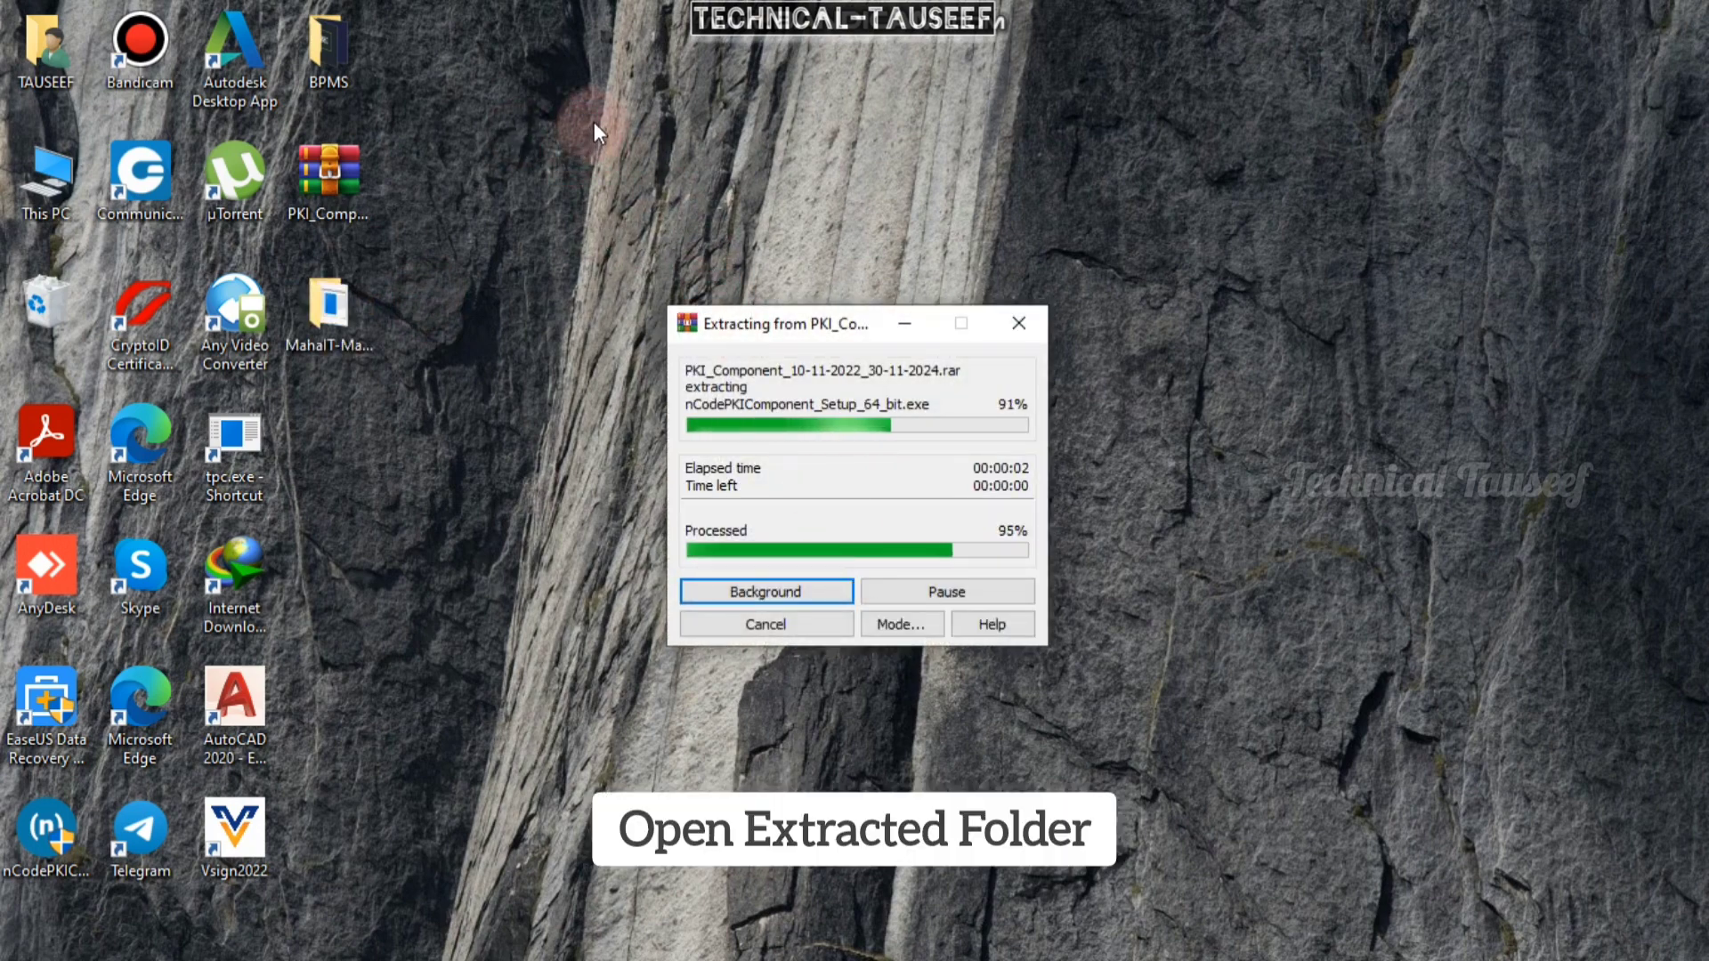
click(598, 329)
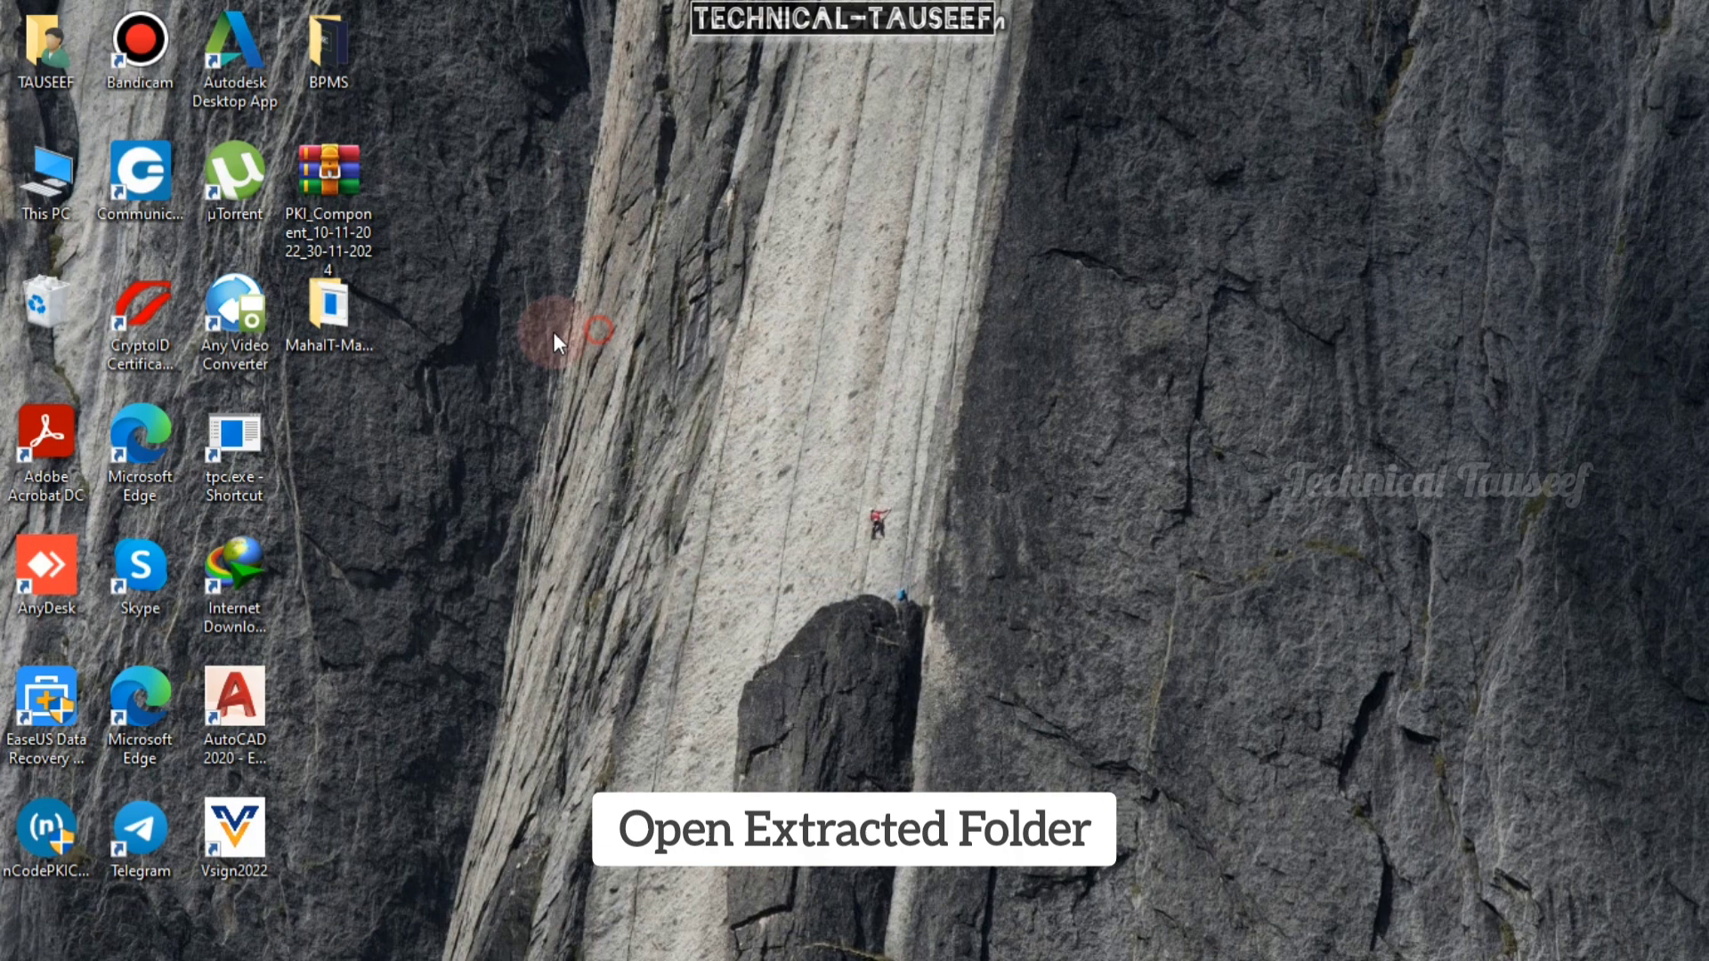
double_click(338, 347)
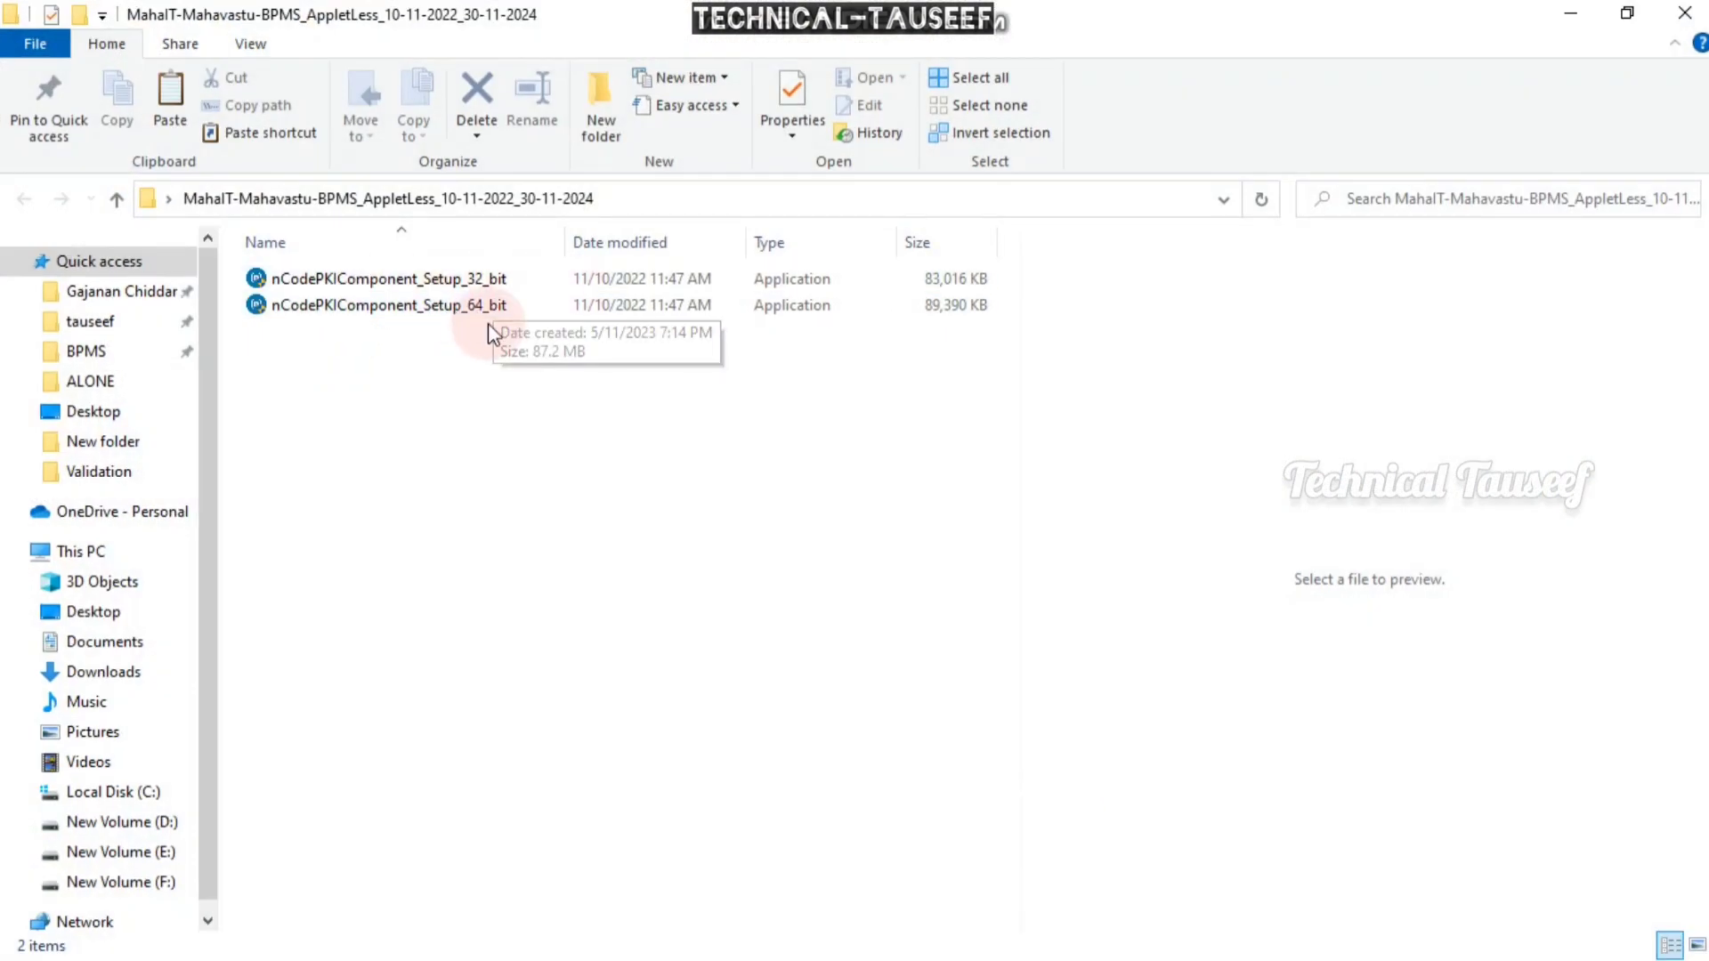
- Launch nCodePKIComponent_Setup_64_bit from the MahaIT-Mahavastu-BPMS_AppletLess folder
click(493, 323)
double_click(531, 318)
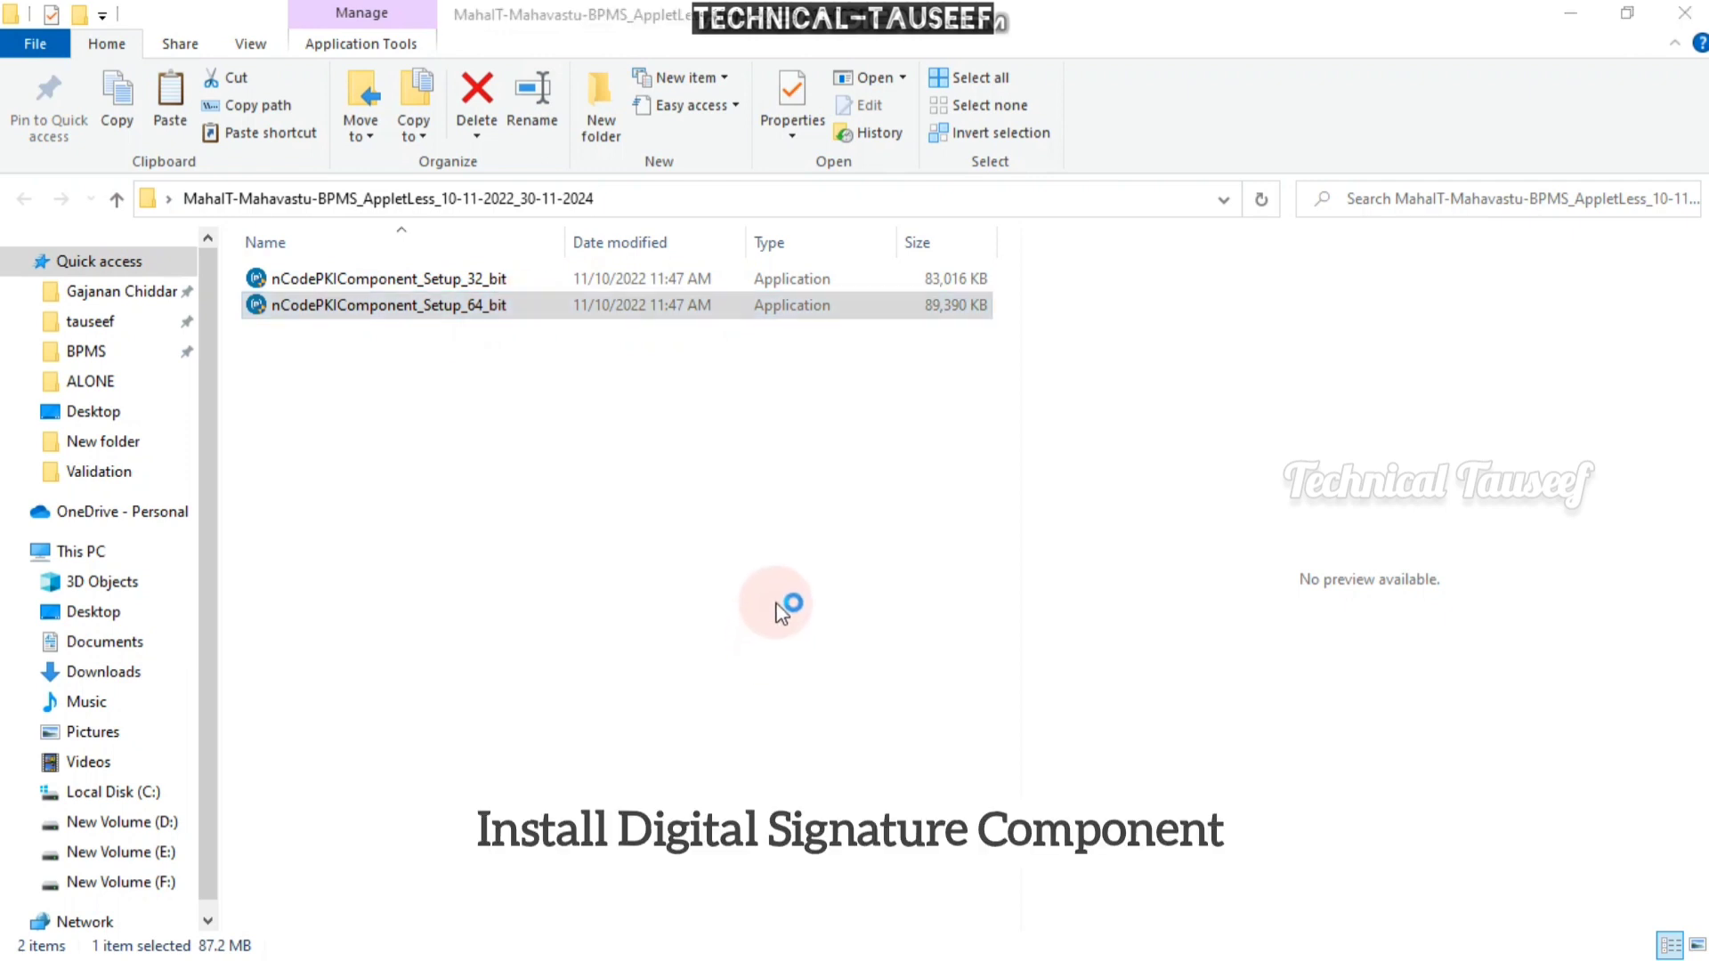
- Install the 64-bit nCodePKIComponent, accepting the licence, and finish the installer
click(1020, 692)
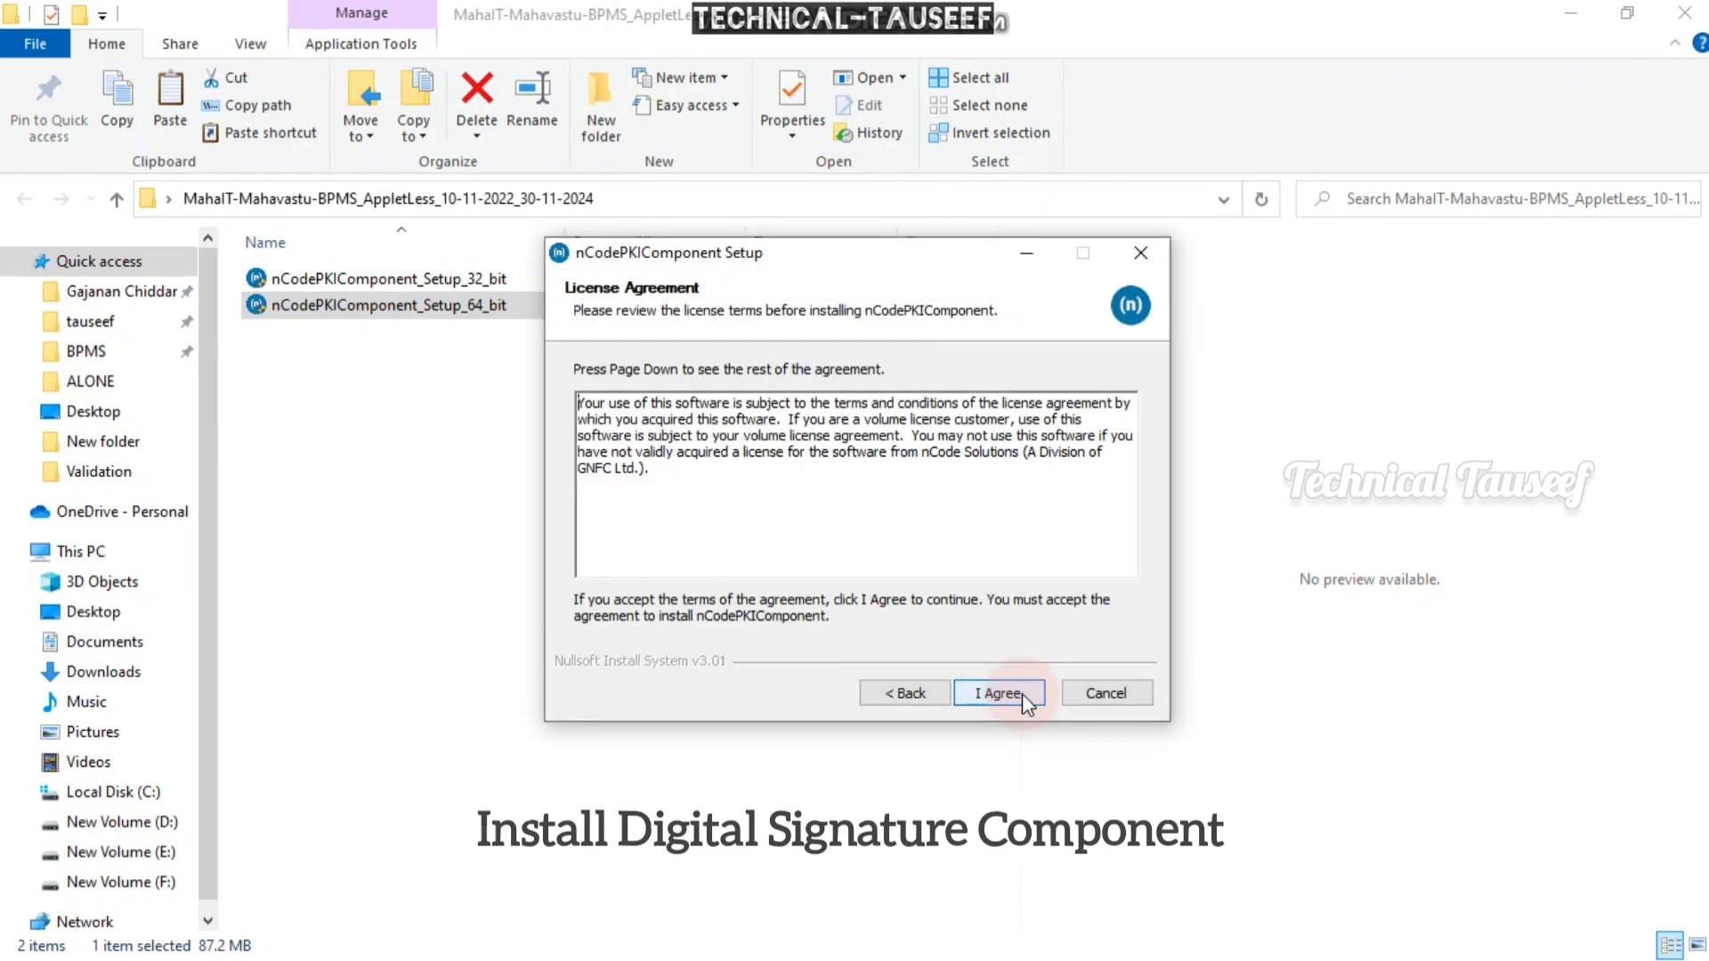
click(1023, 695)
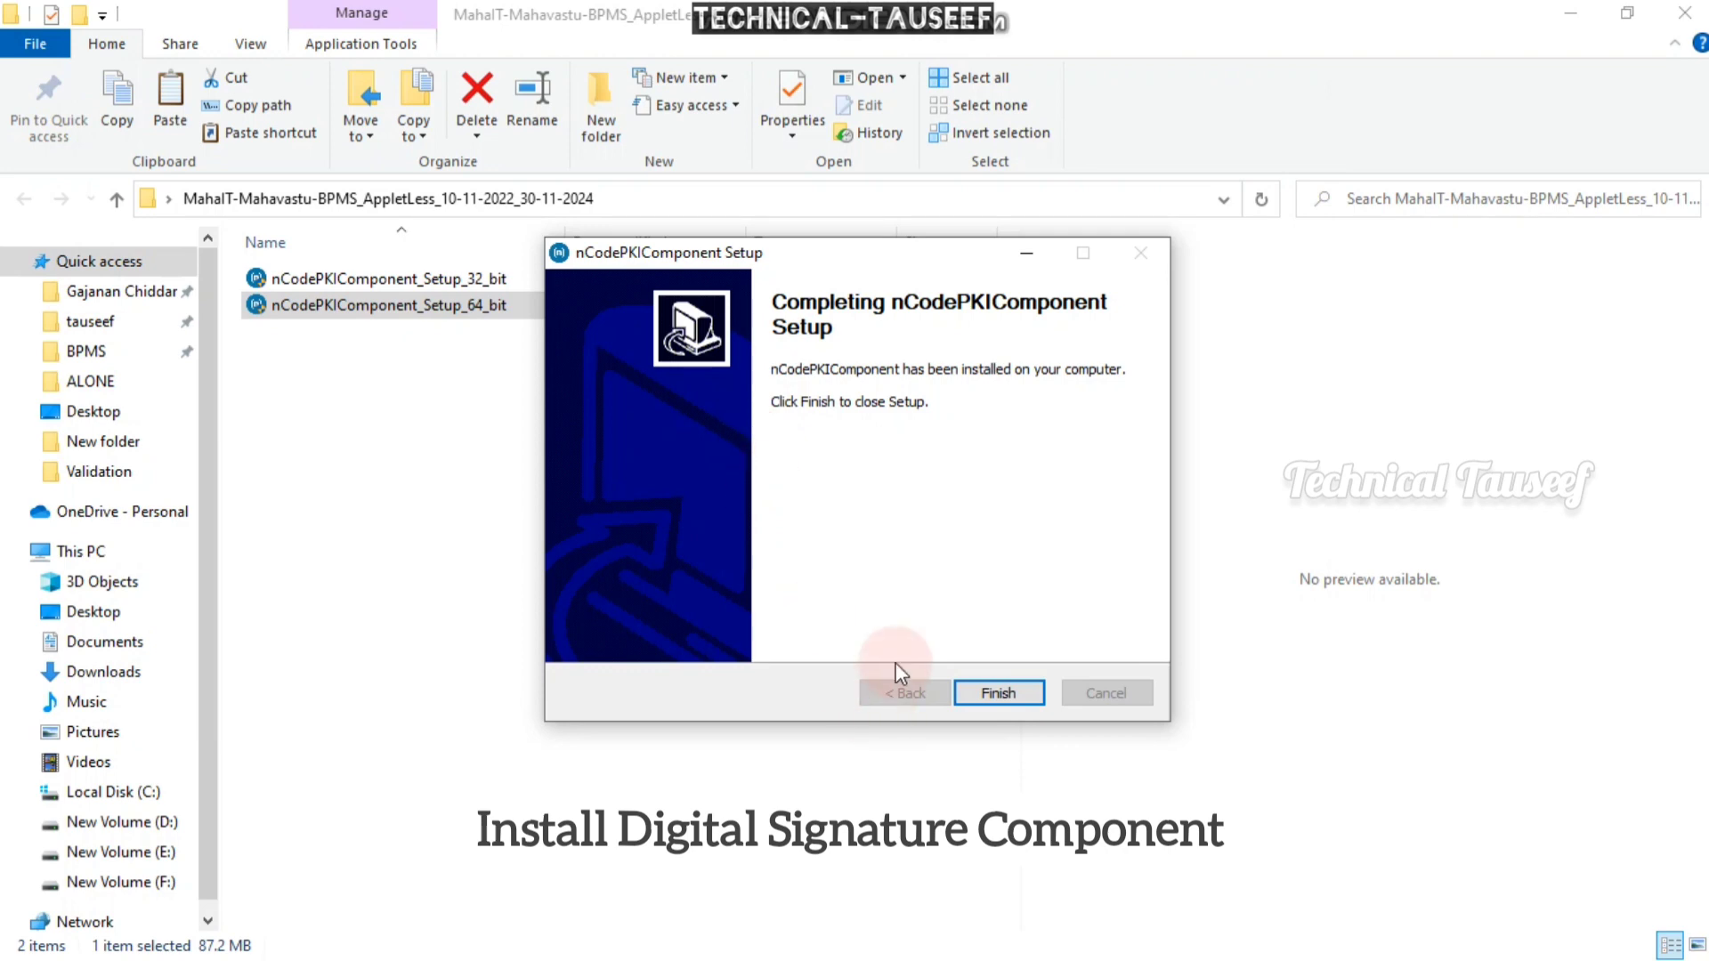
click(1024, 695)
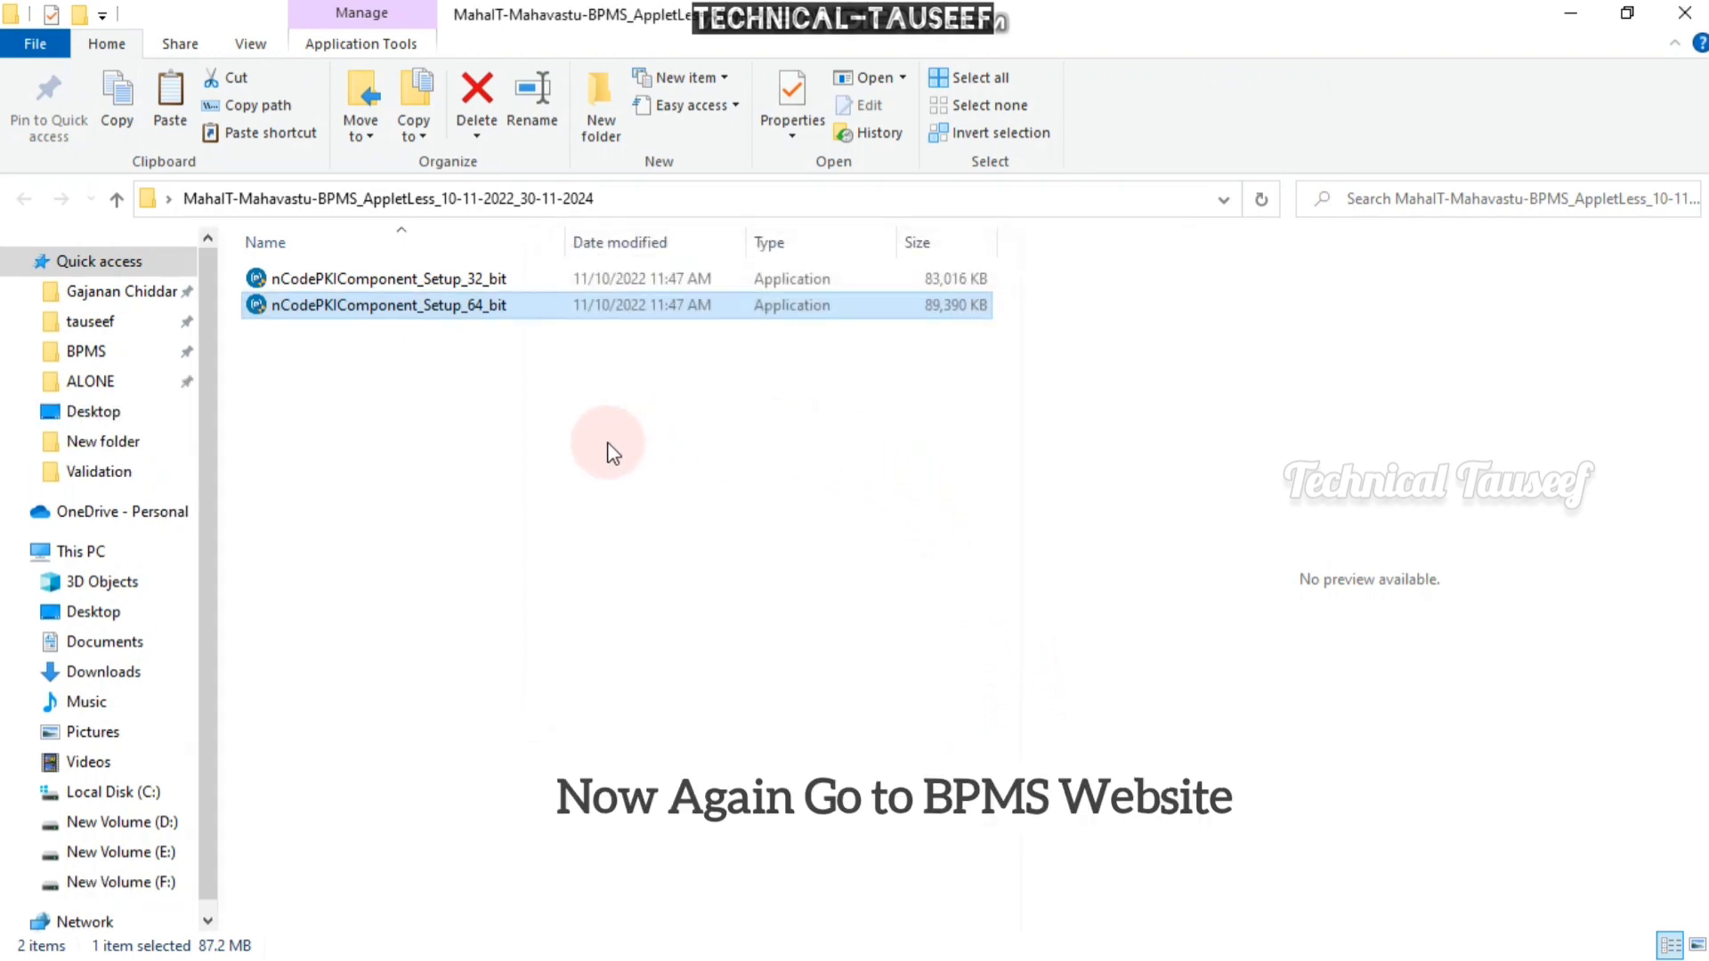
- Return to BPMS in Chrome and open 'Service Application from' under Online Services
mouse_move(1704, 369)
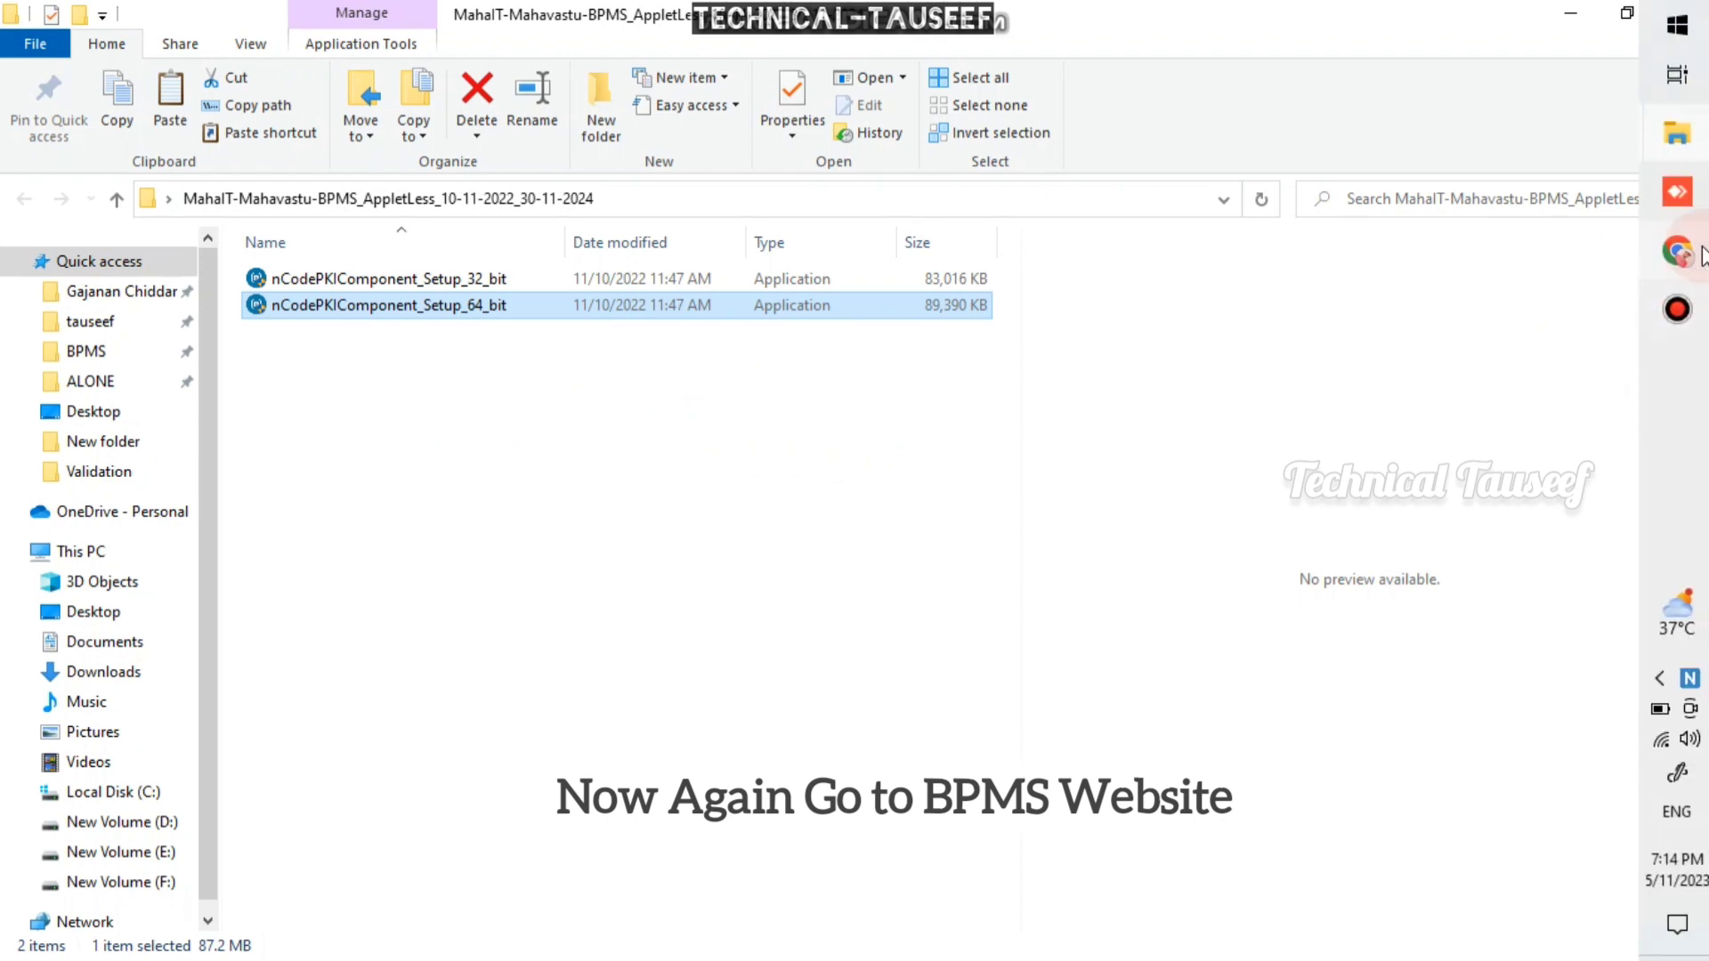
click(1678, 253)
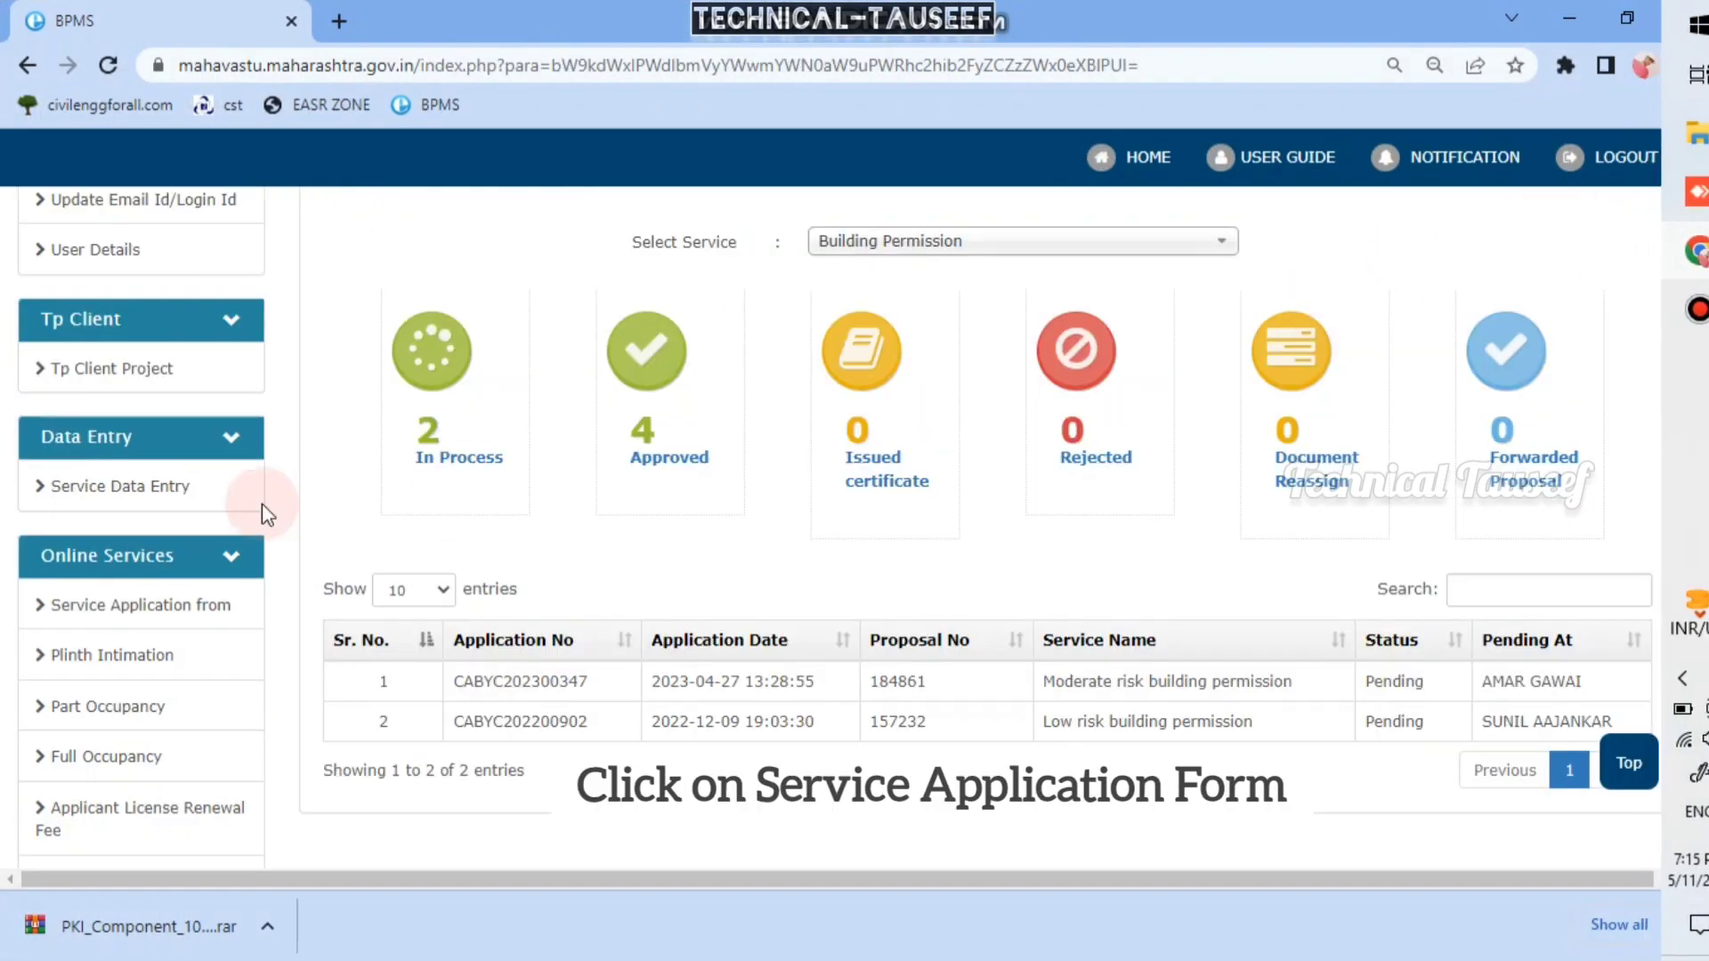
scroll(573, 445, up, 3)
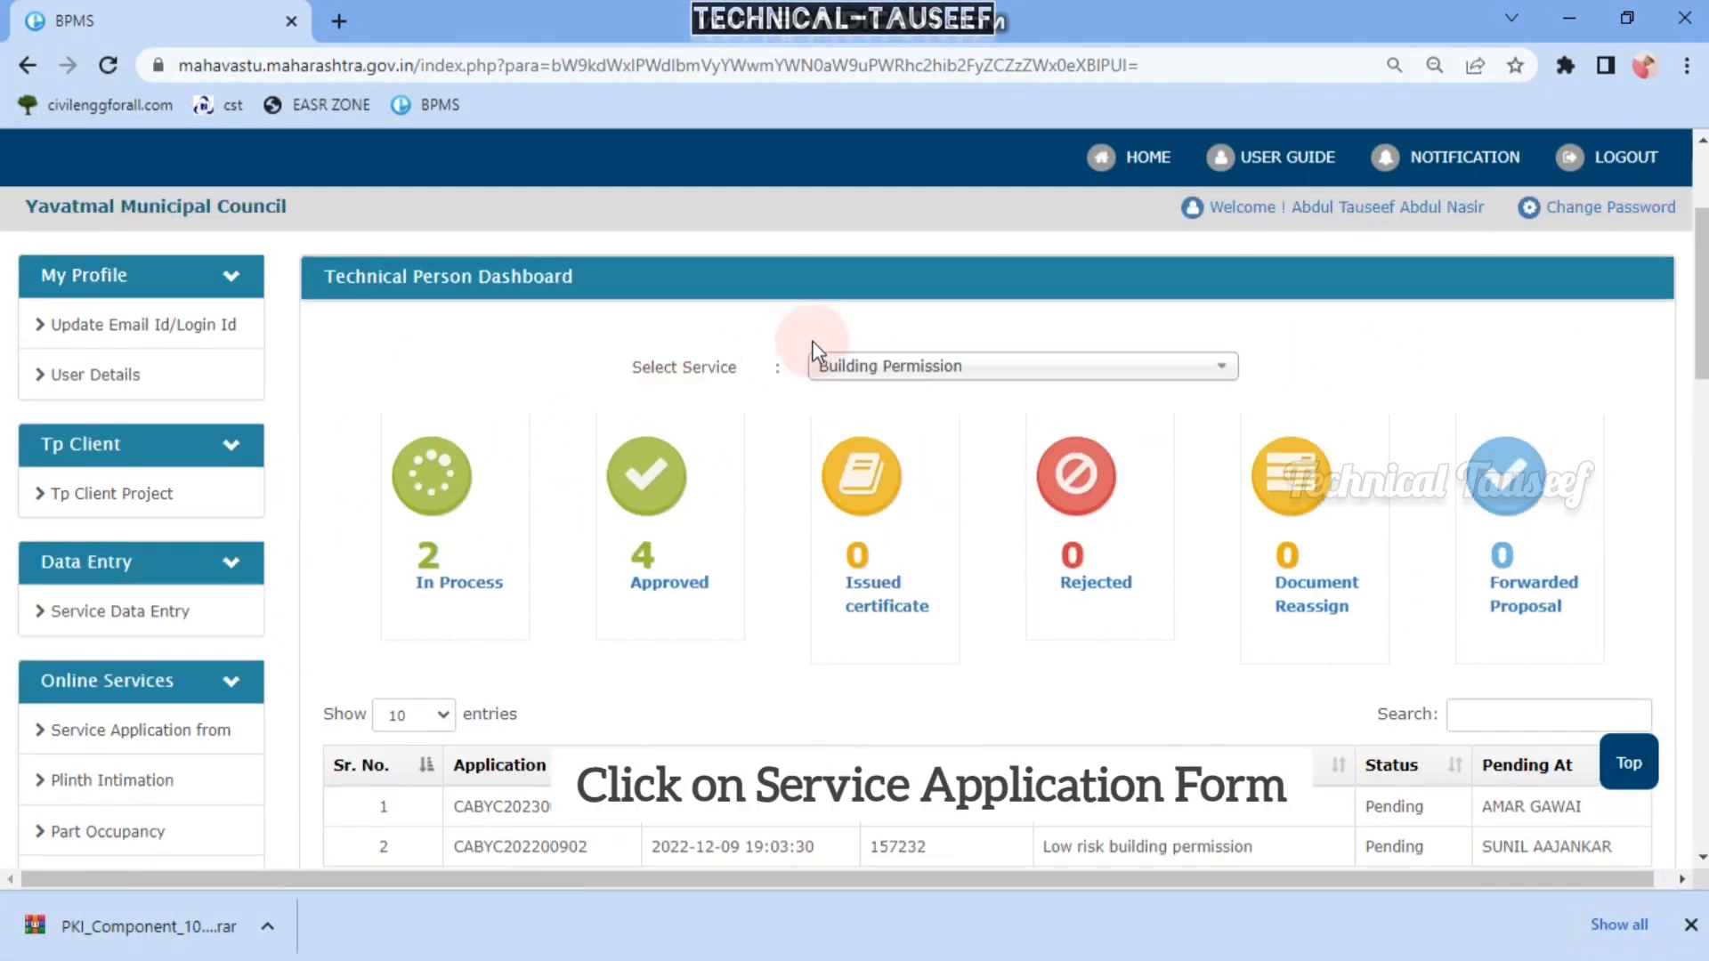
scroll(922, 322, down, 2)
scroll(587, 527, down, 3)
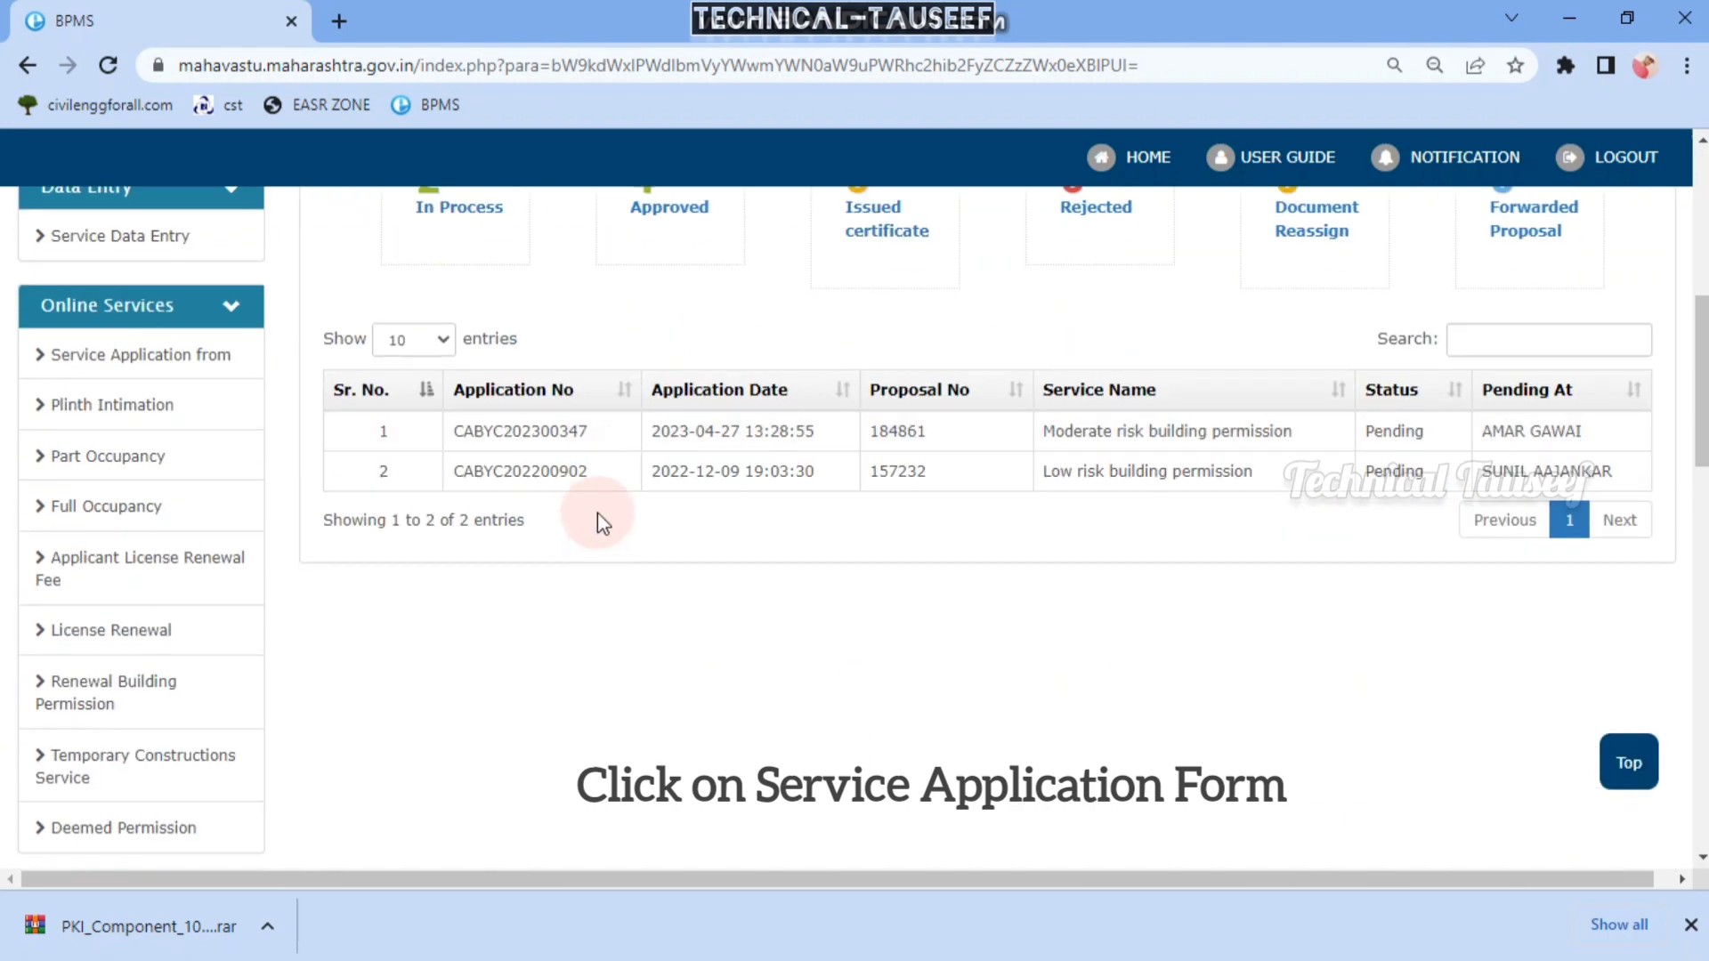
click(177, 355)
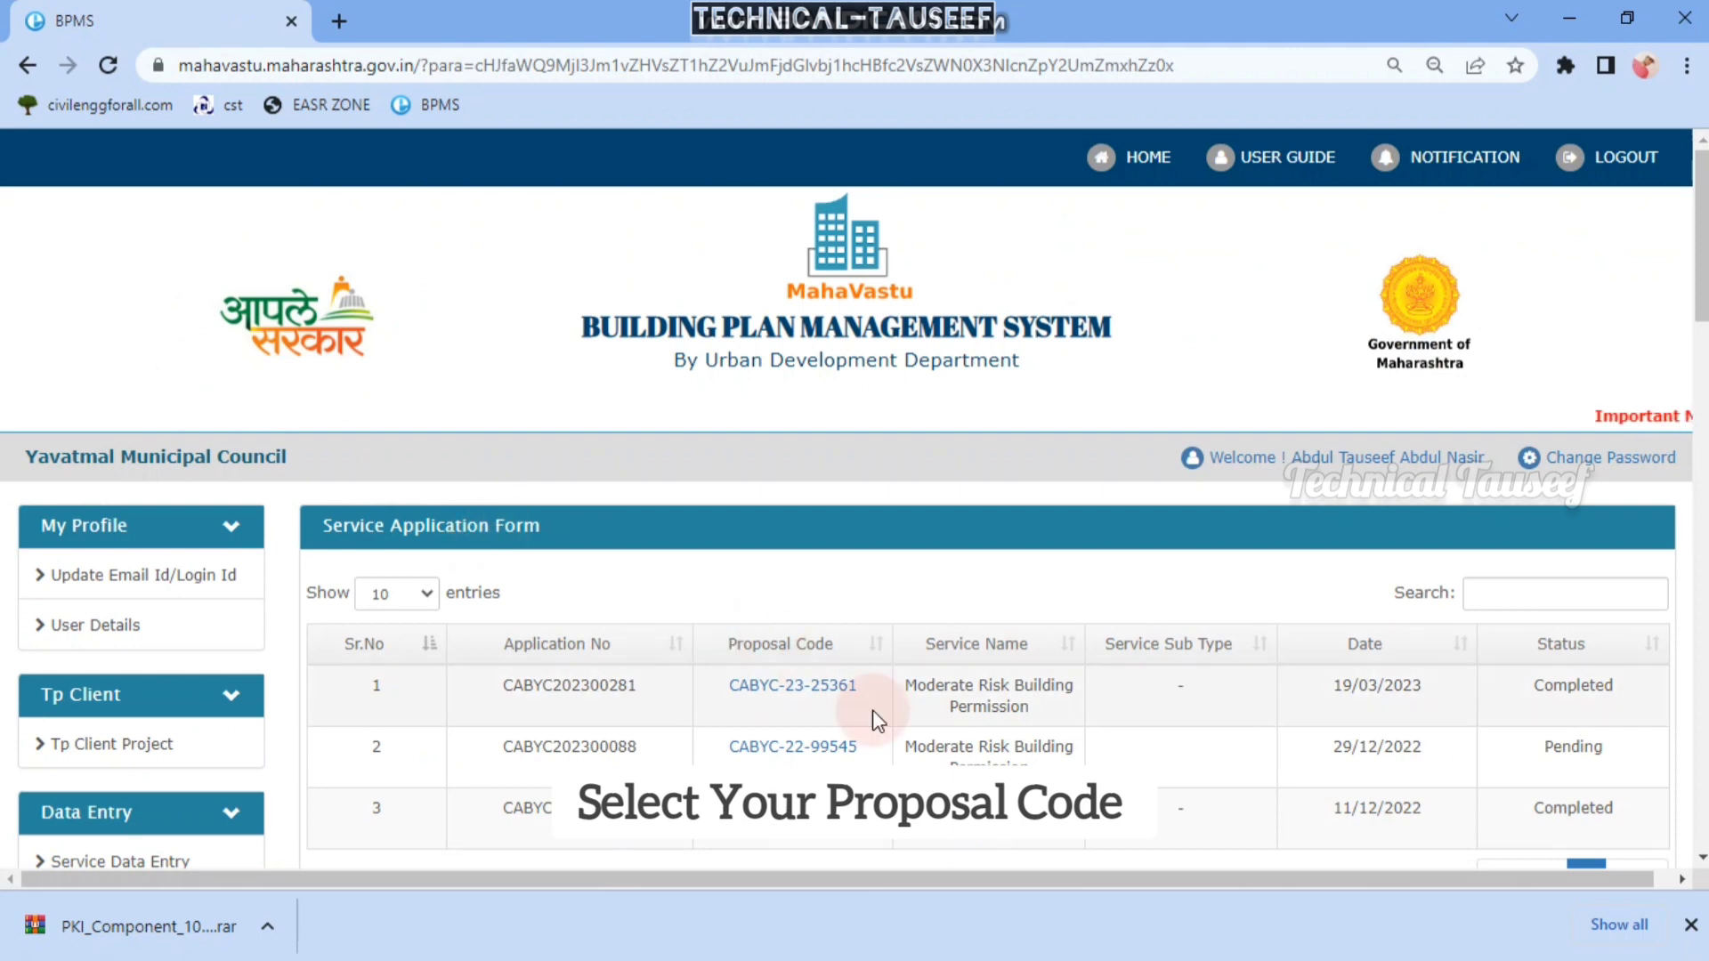
scroll(1116, 511, down, 2)
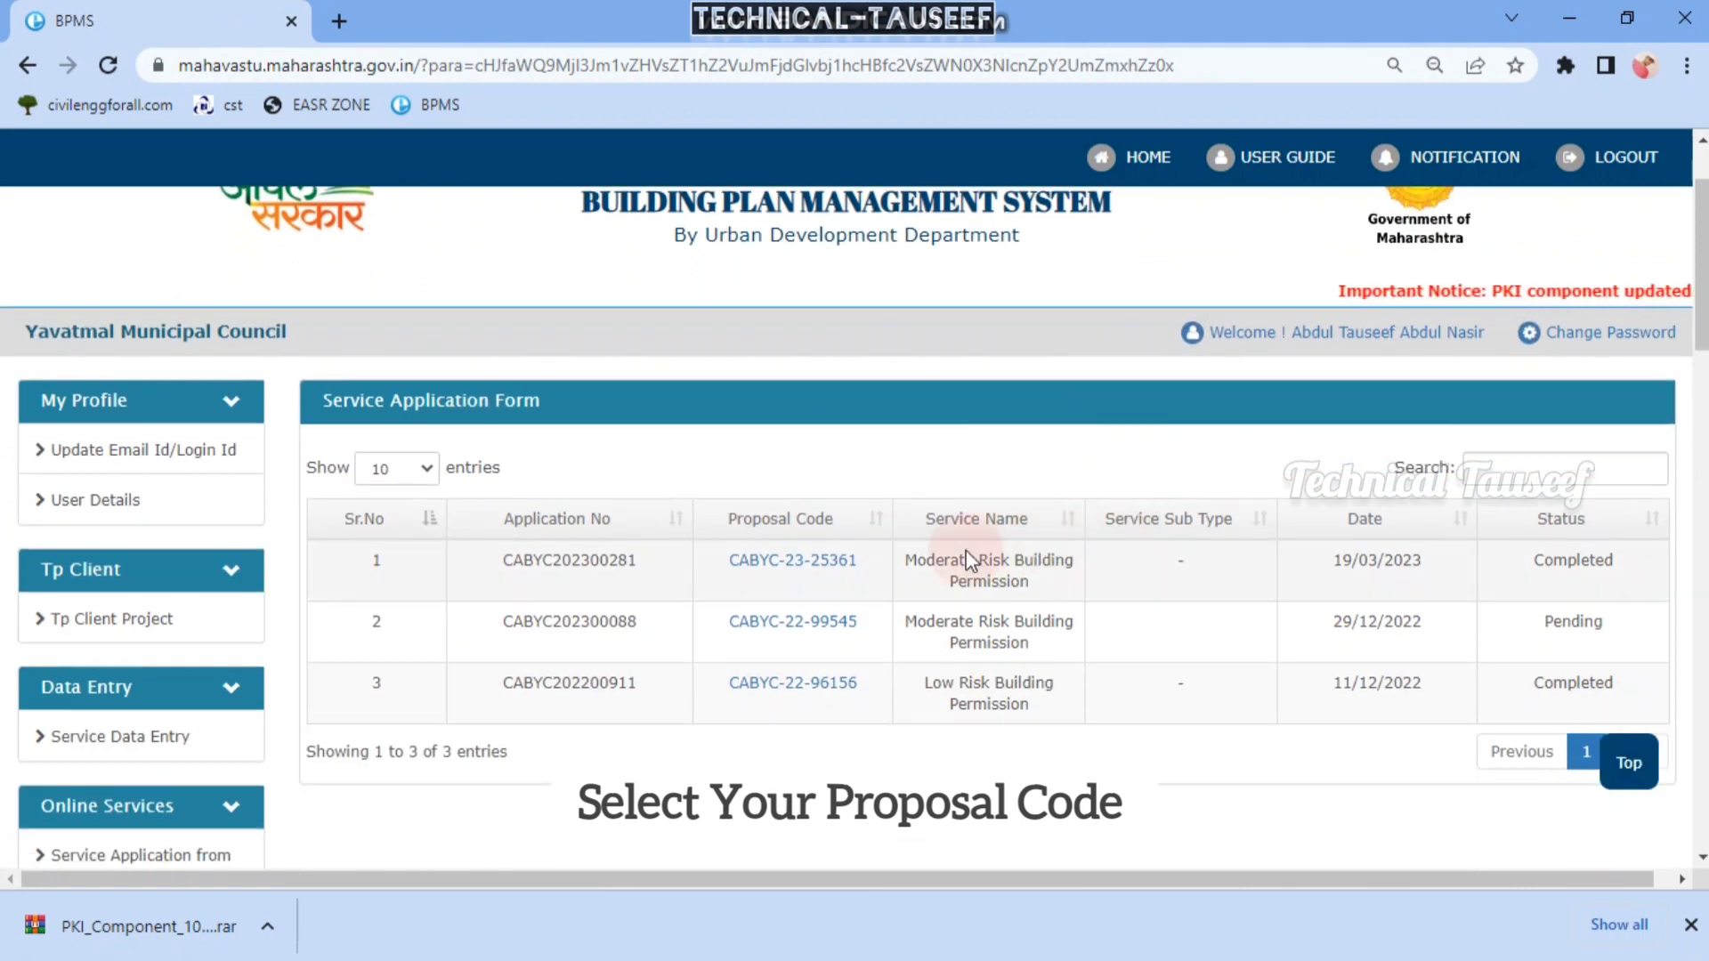
- Open the second row's Moderate Risk proposal and save its Appendix A-1 form as a draft
click(795, 625)
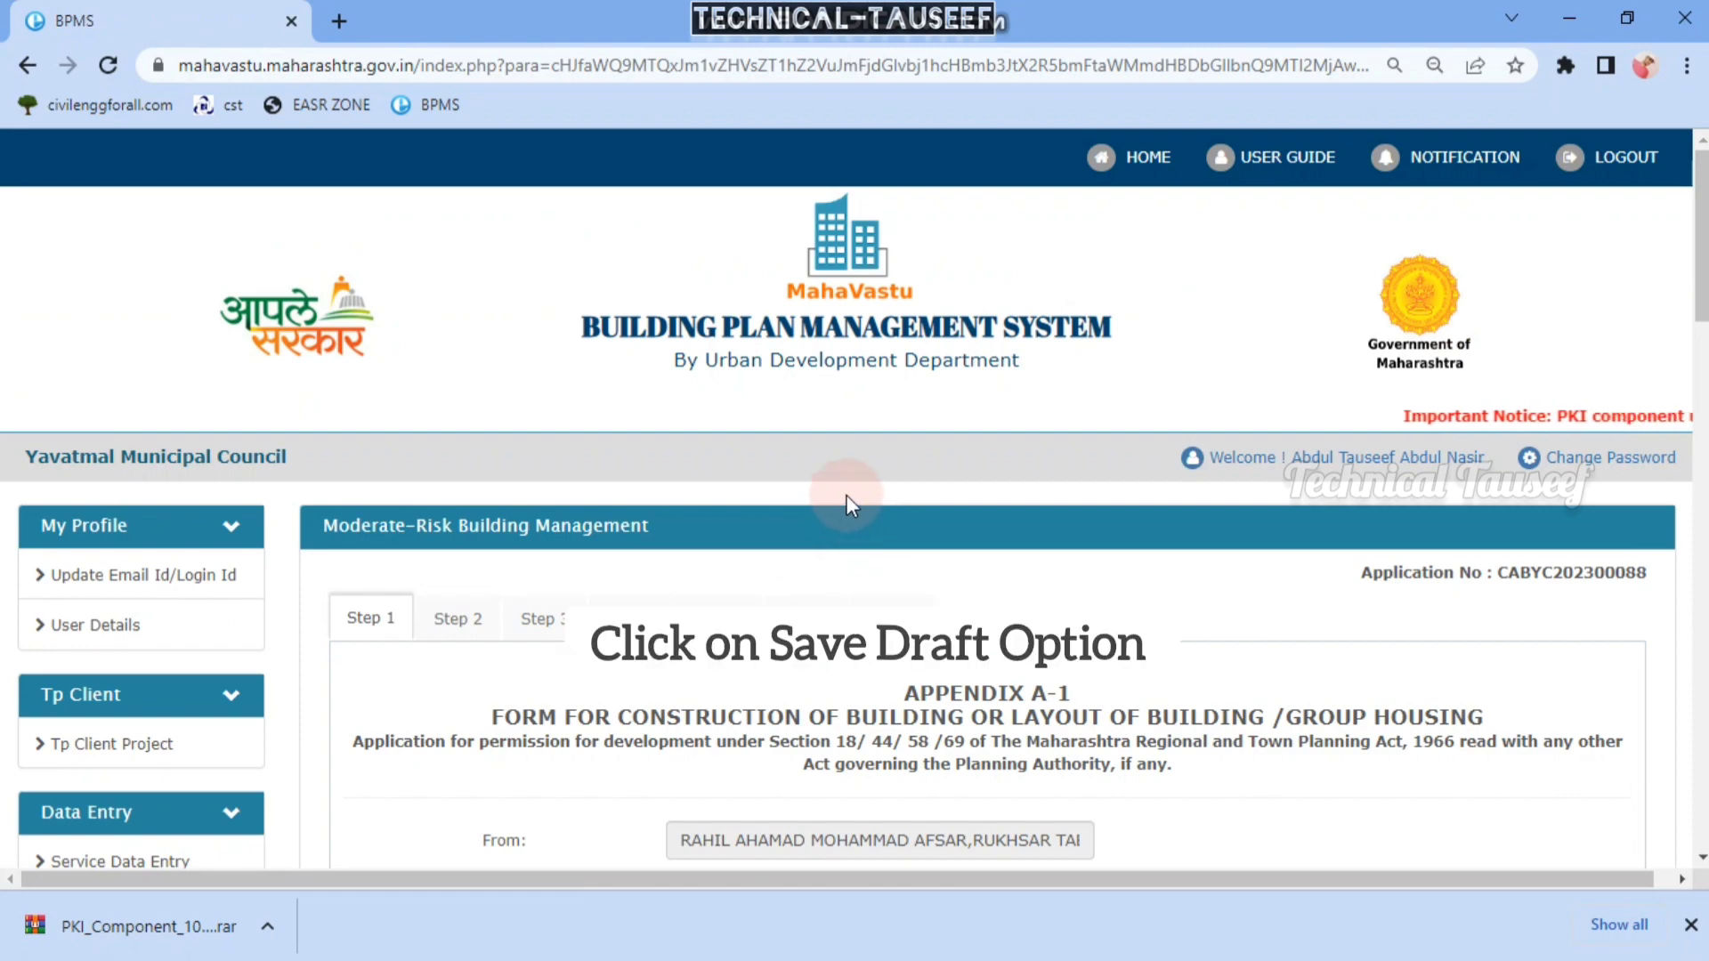
scroll(868, 502, down, 8)
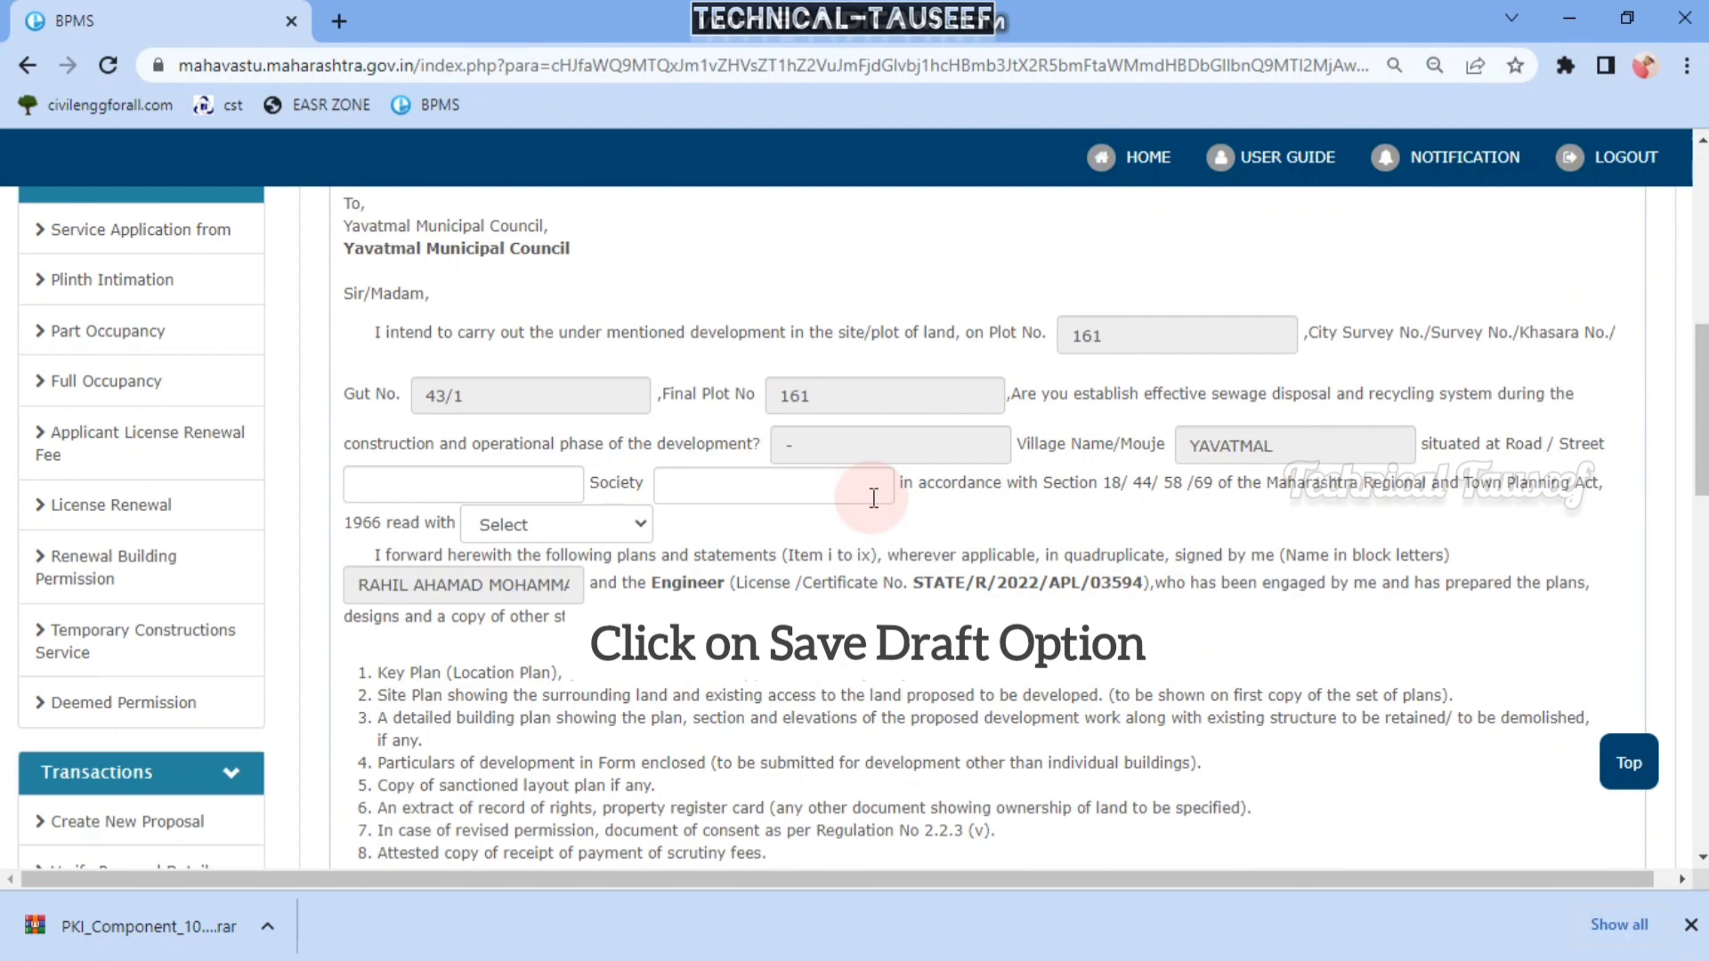
scroll(872, 498, down, 6)
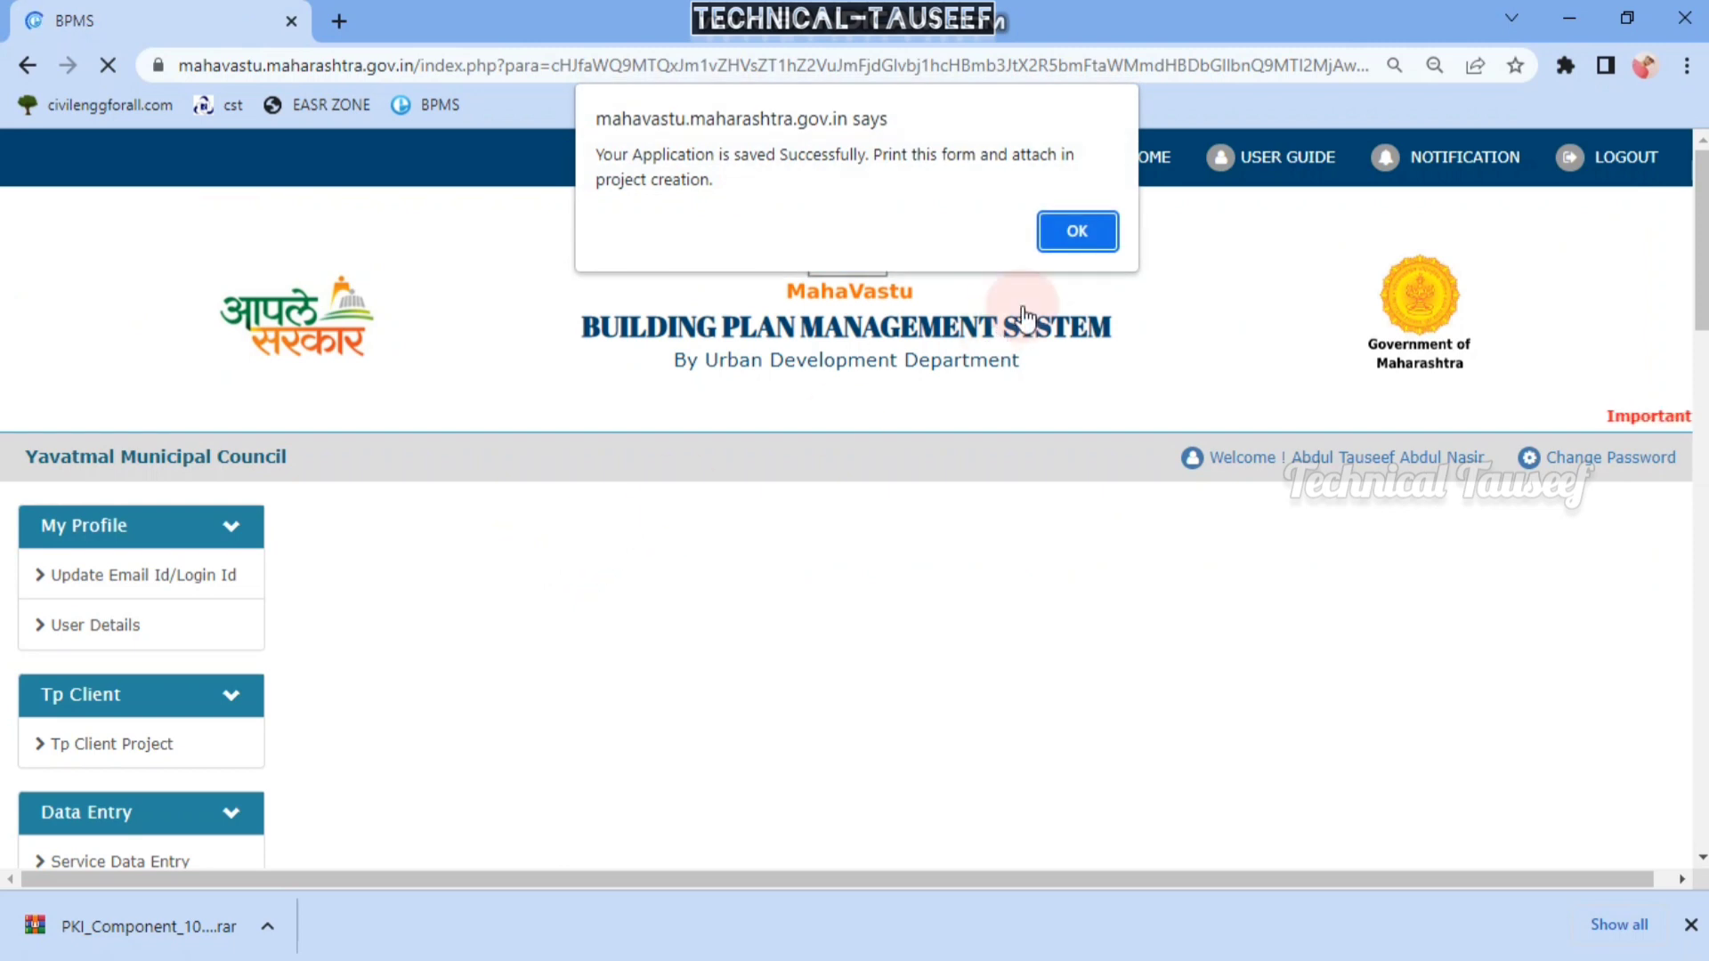
click(1054, 249)
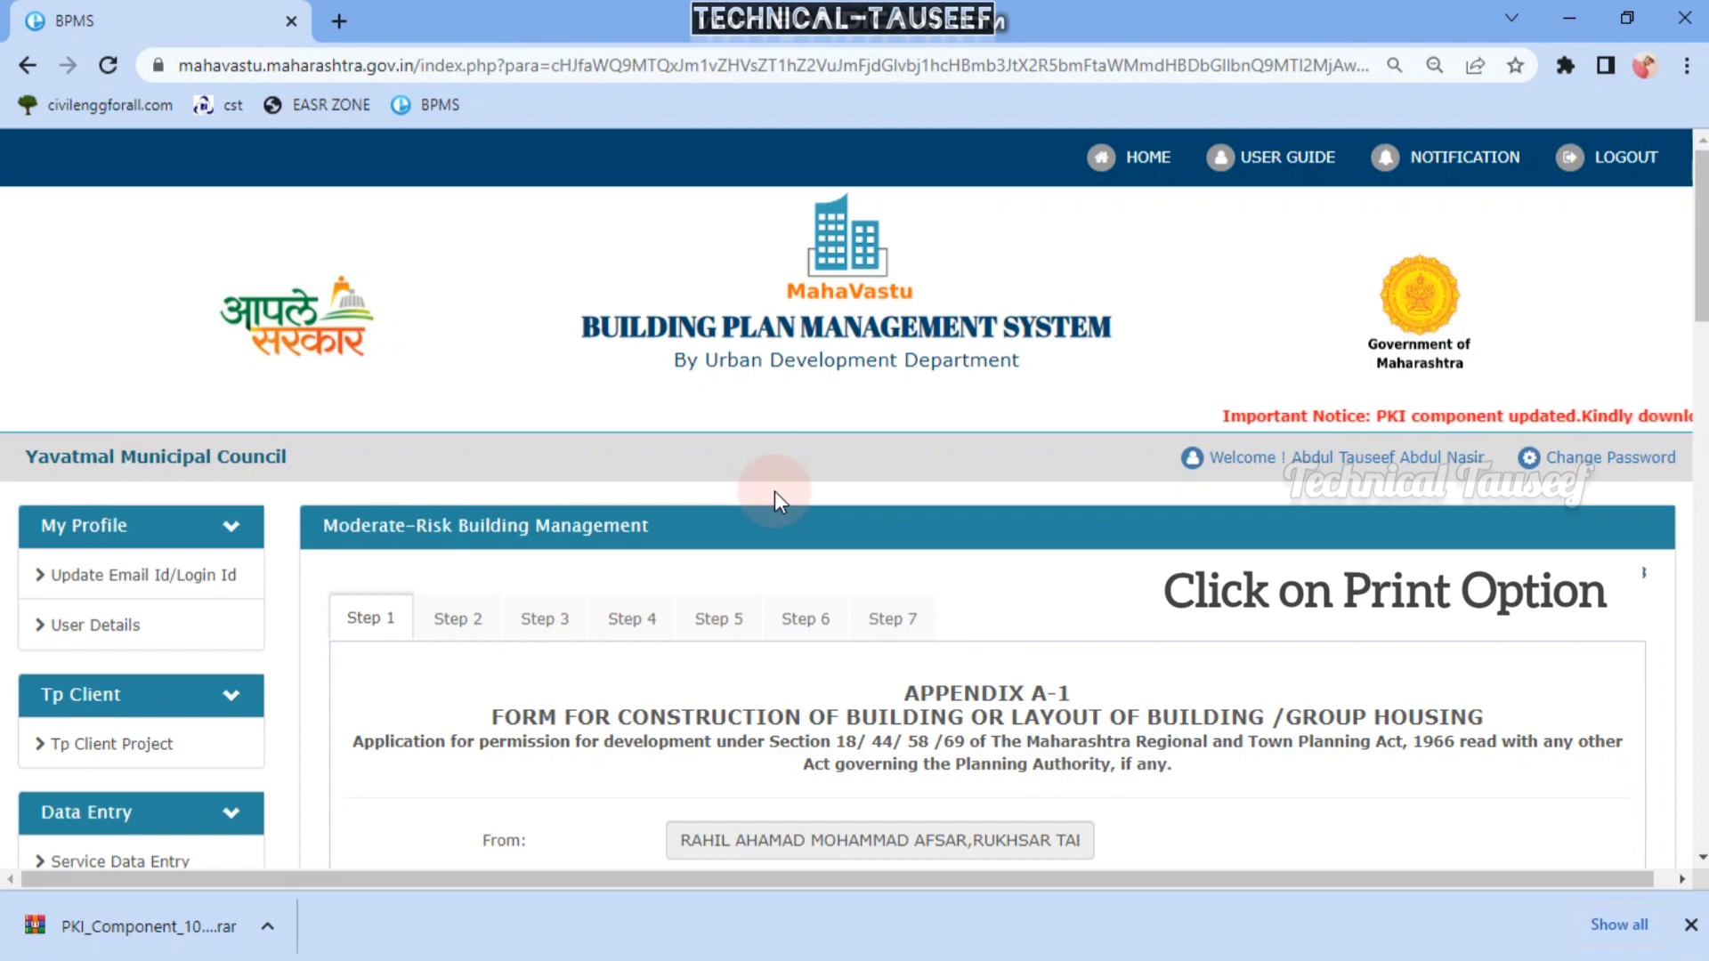
scroll(781, 526, down, 4)
scroll(784, 539, down, 7)
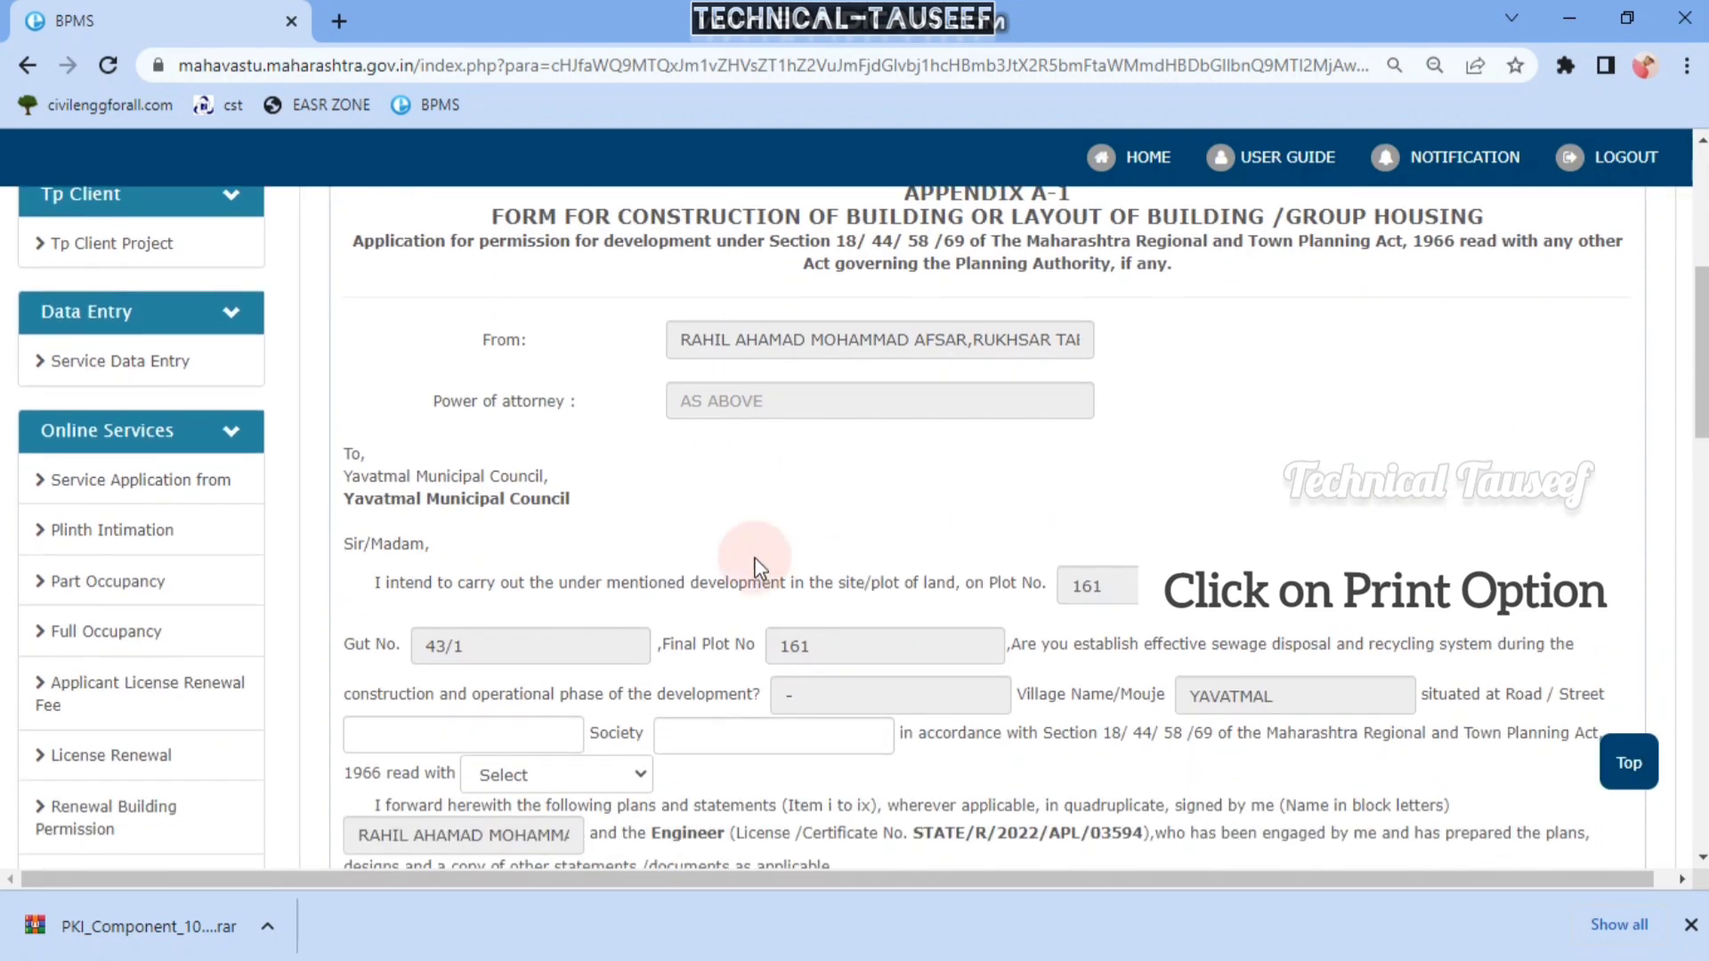
click(763, 676)
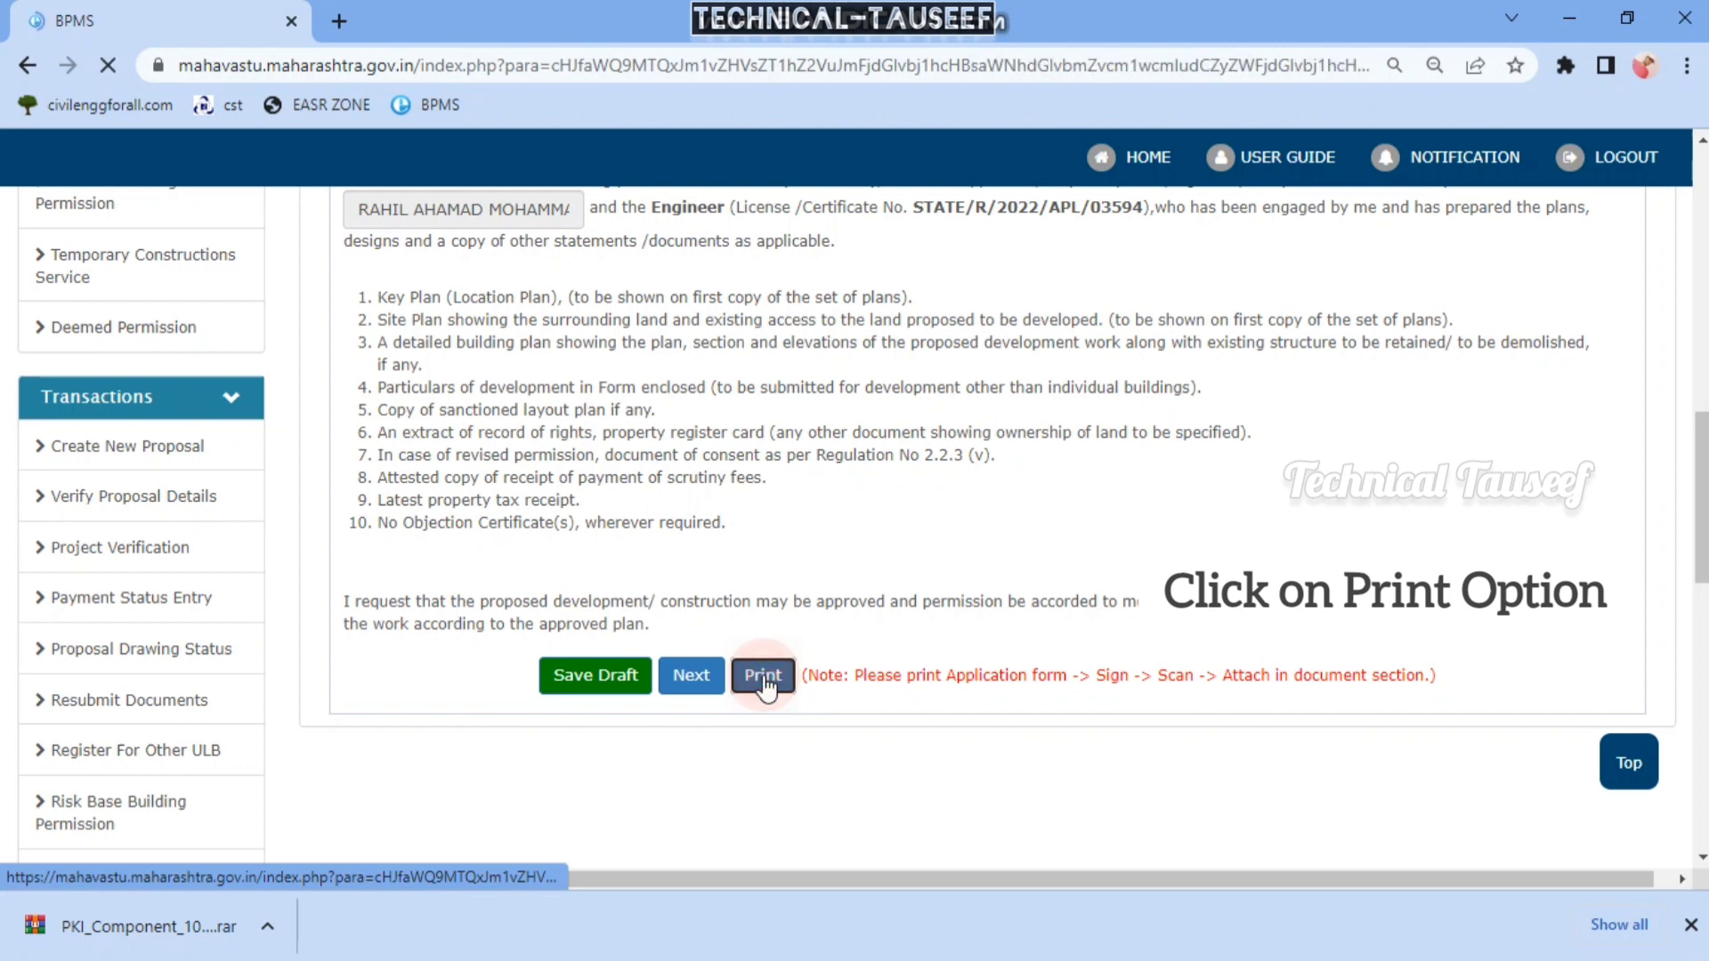
scroll(953, 447, down, 2)
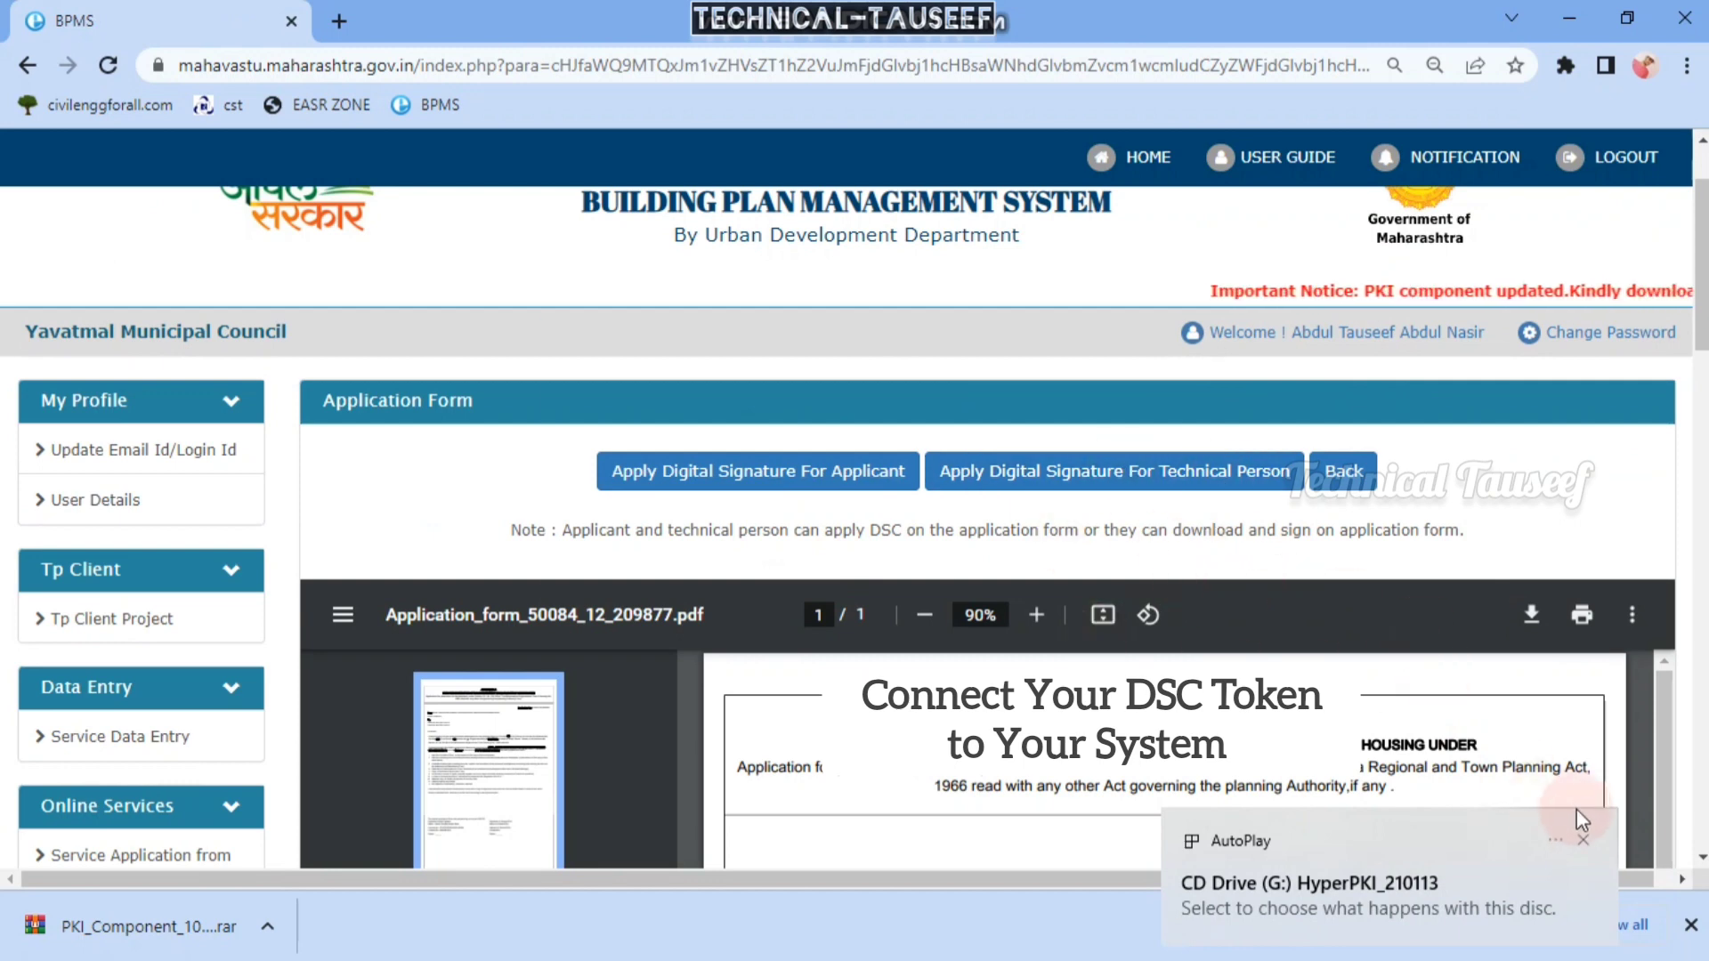
click(1095, 601)
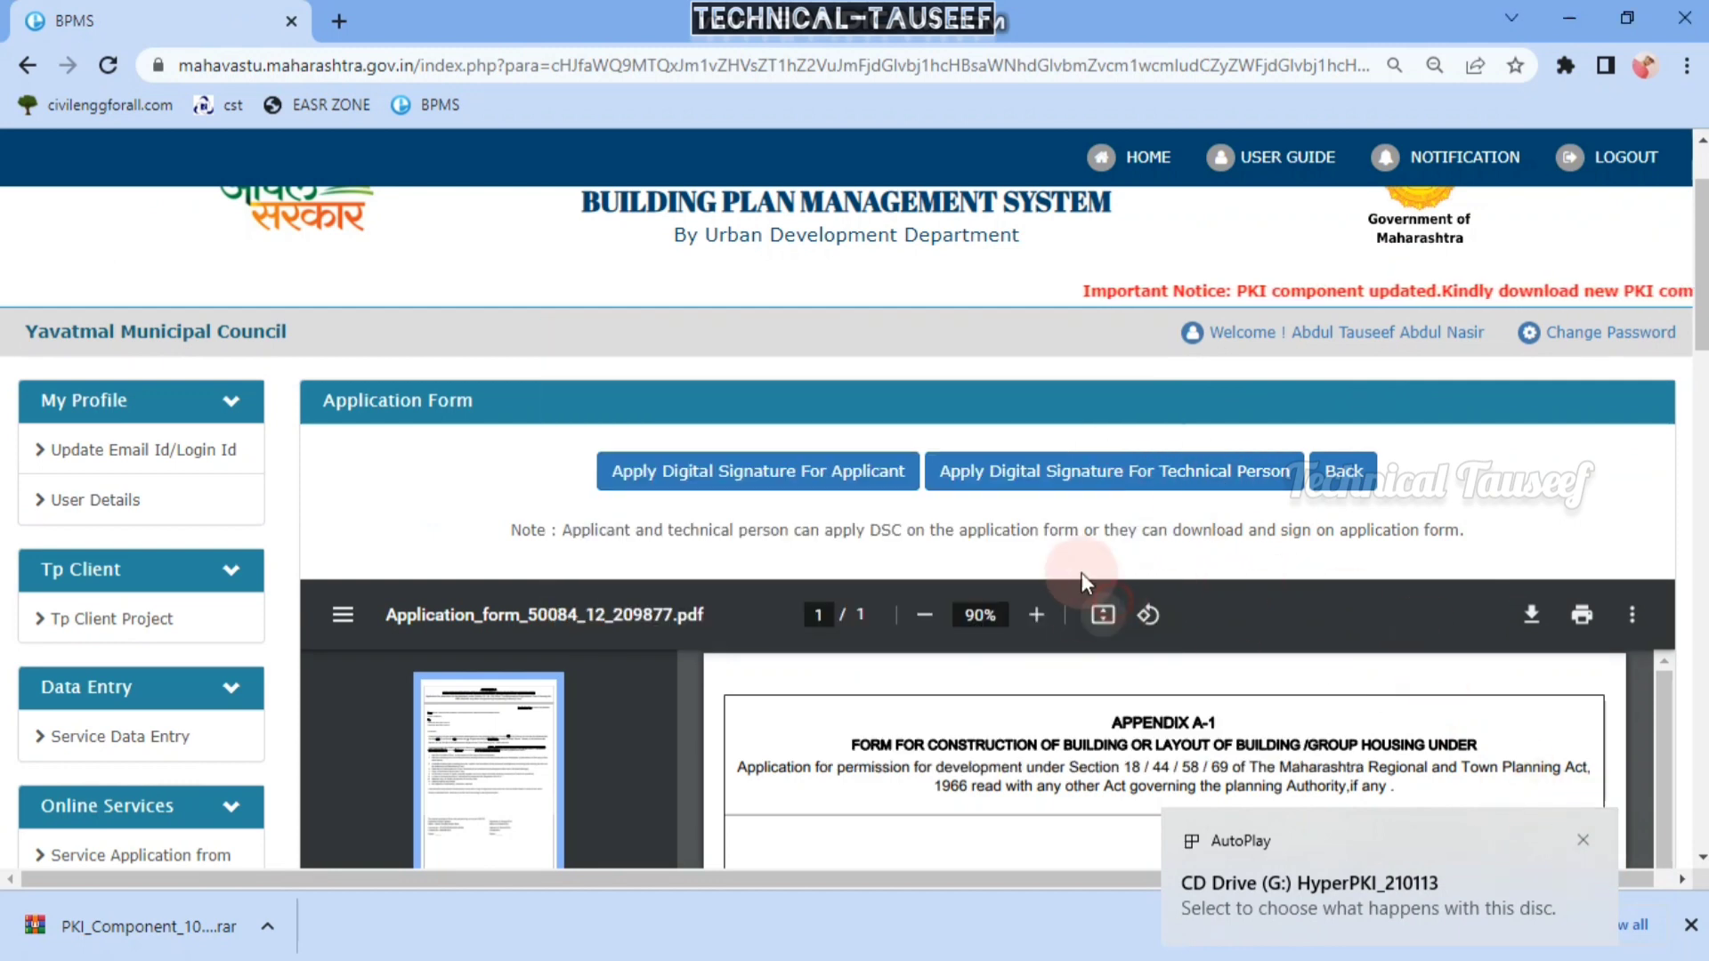
click(1143, 478)
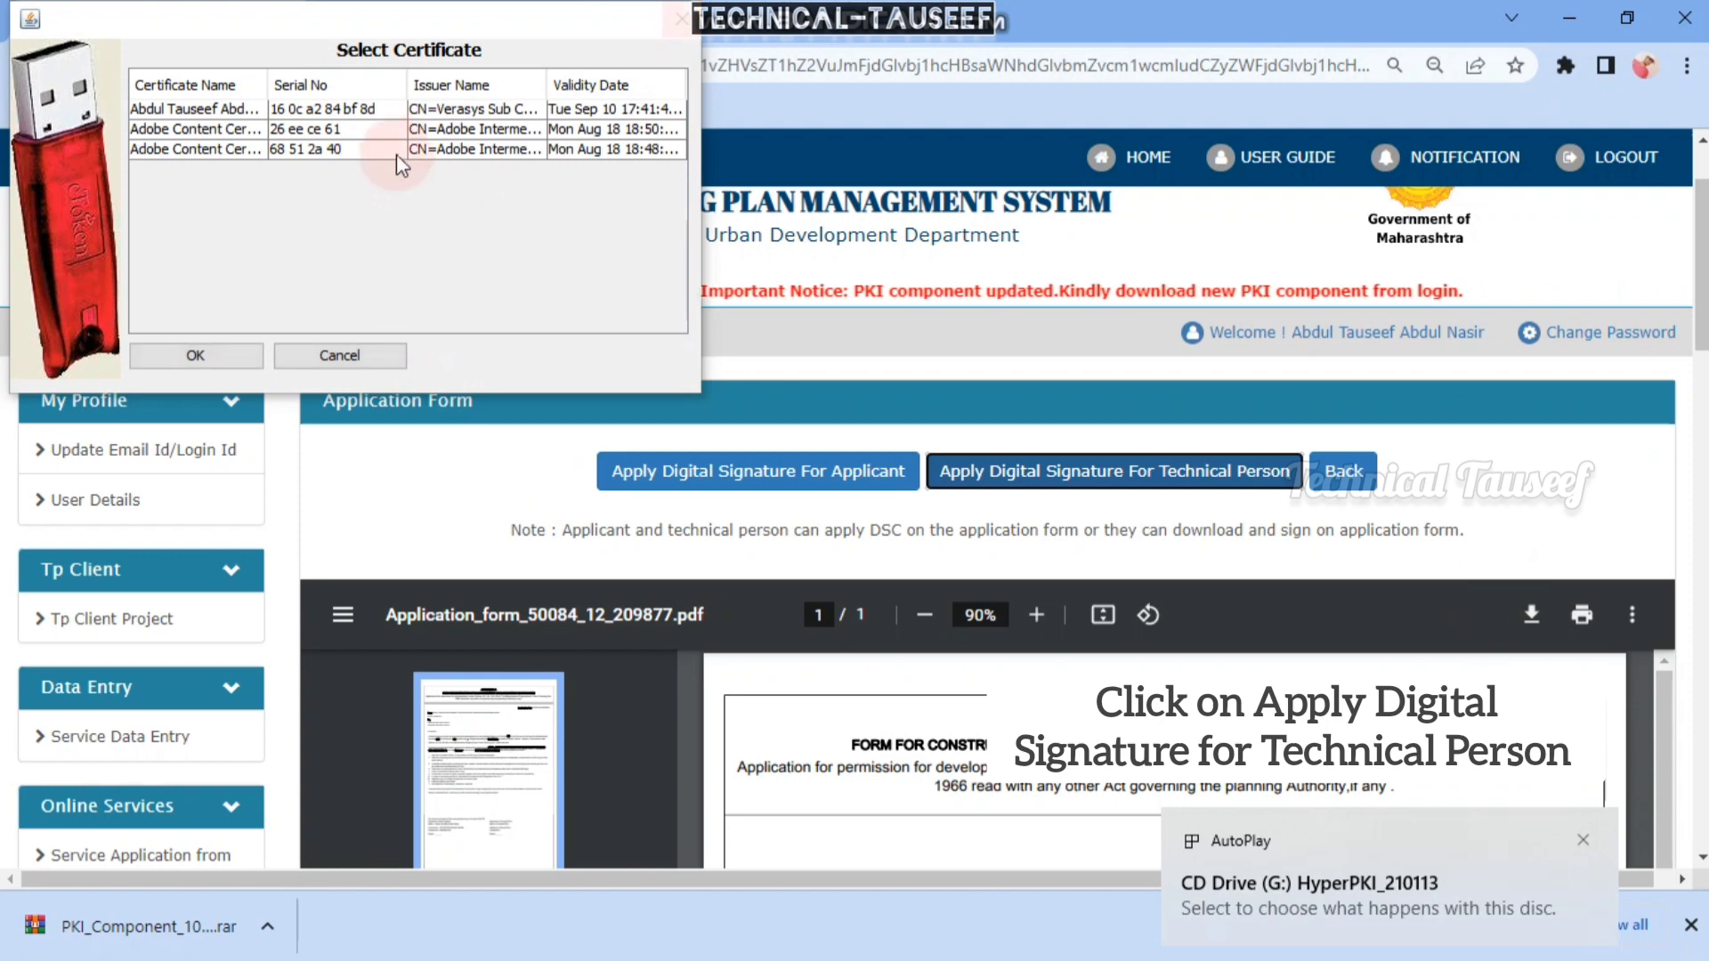
- Sign the form with the technical person's token certificate and the token PIN
click(185, 109)
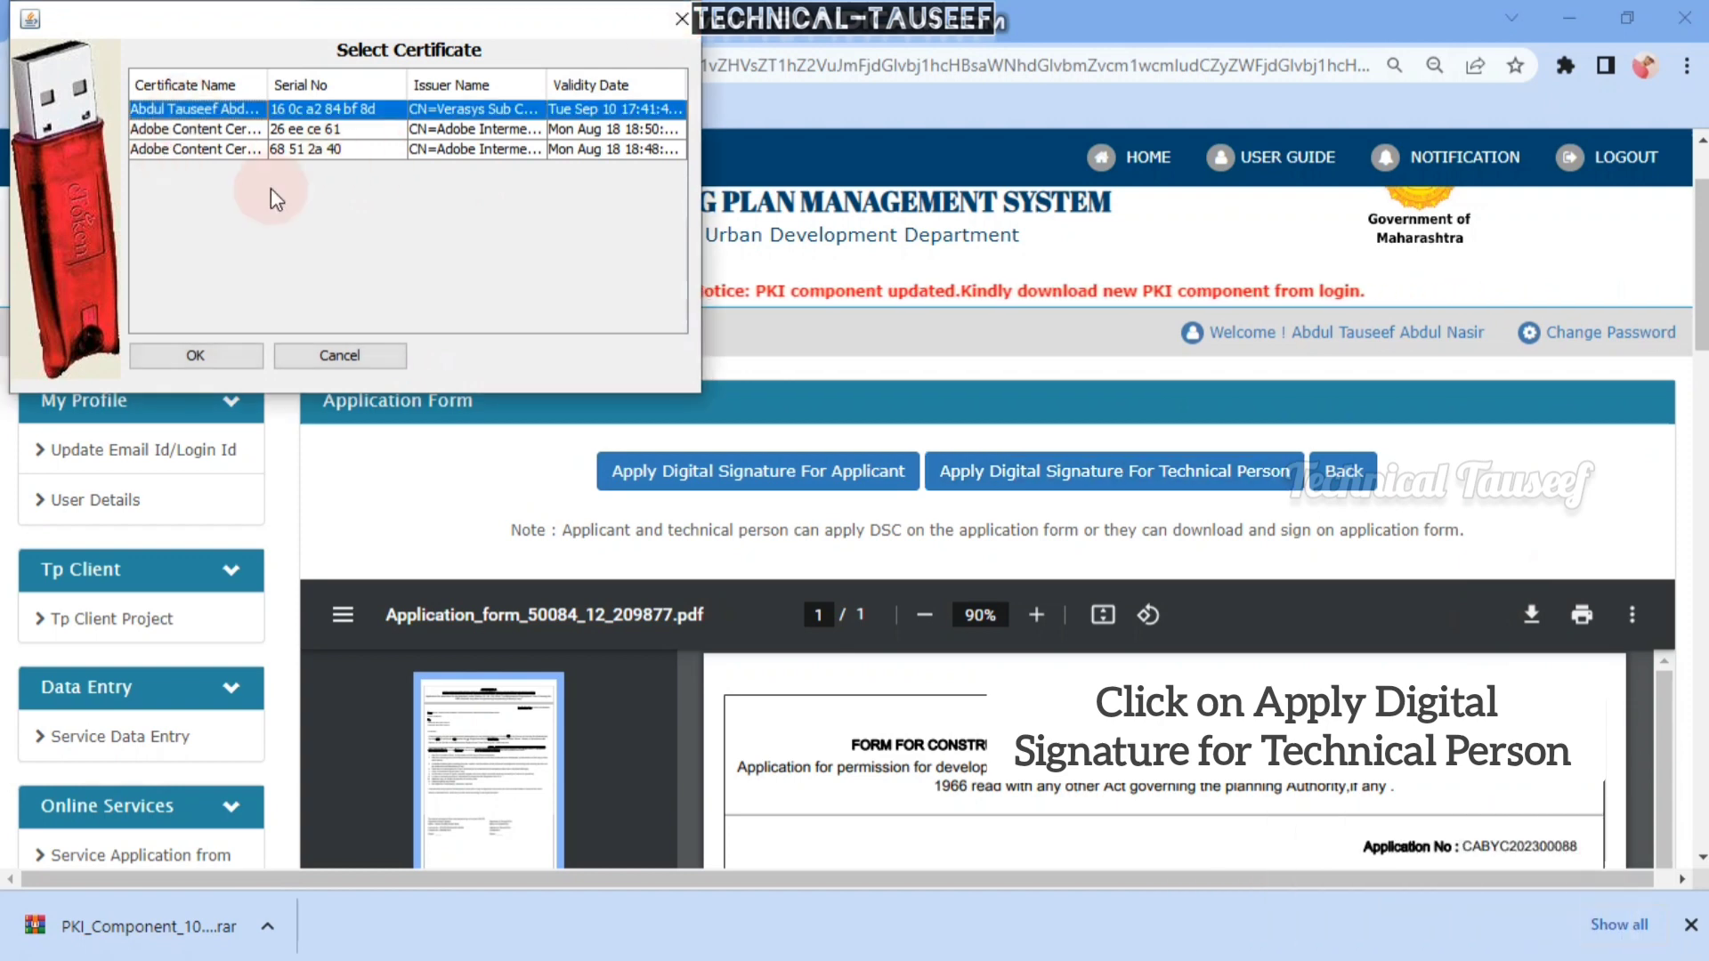
click(196, 355)
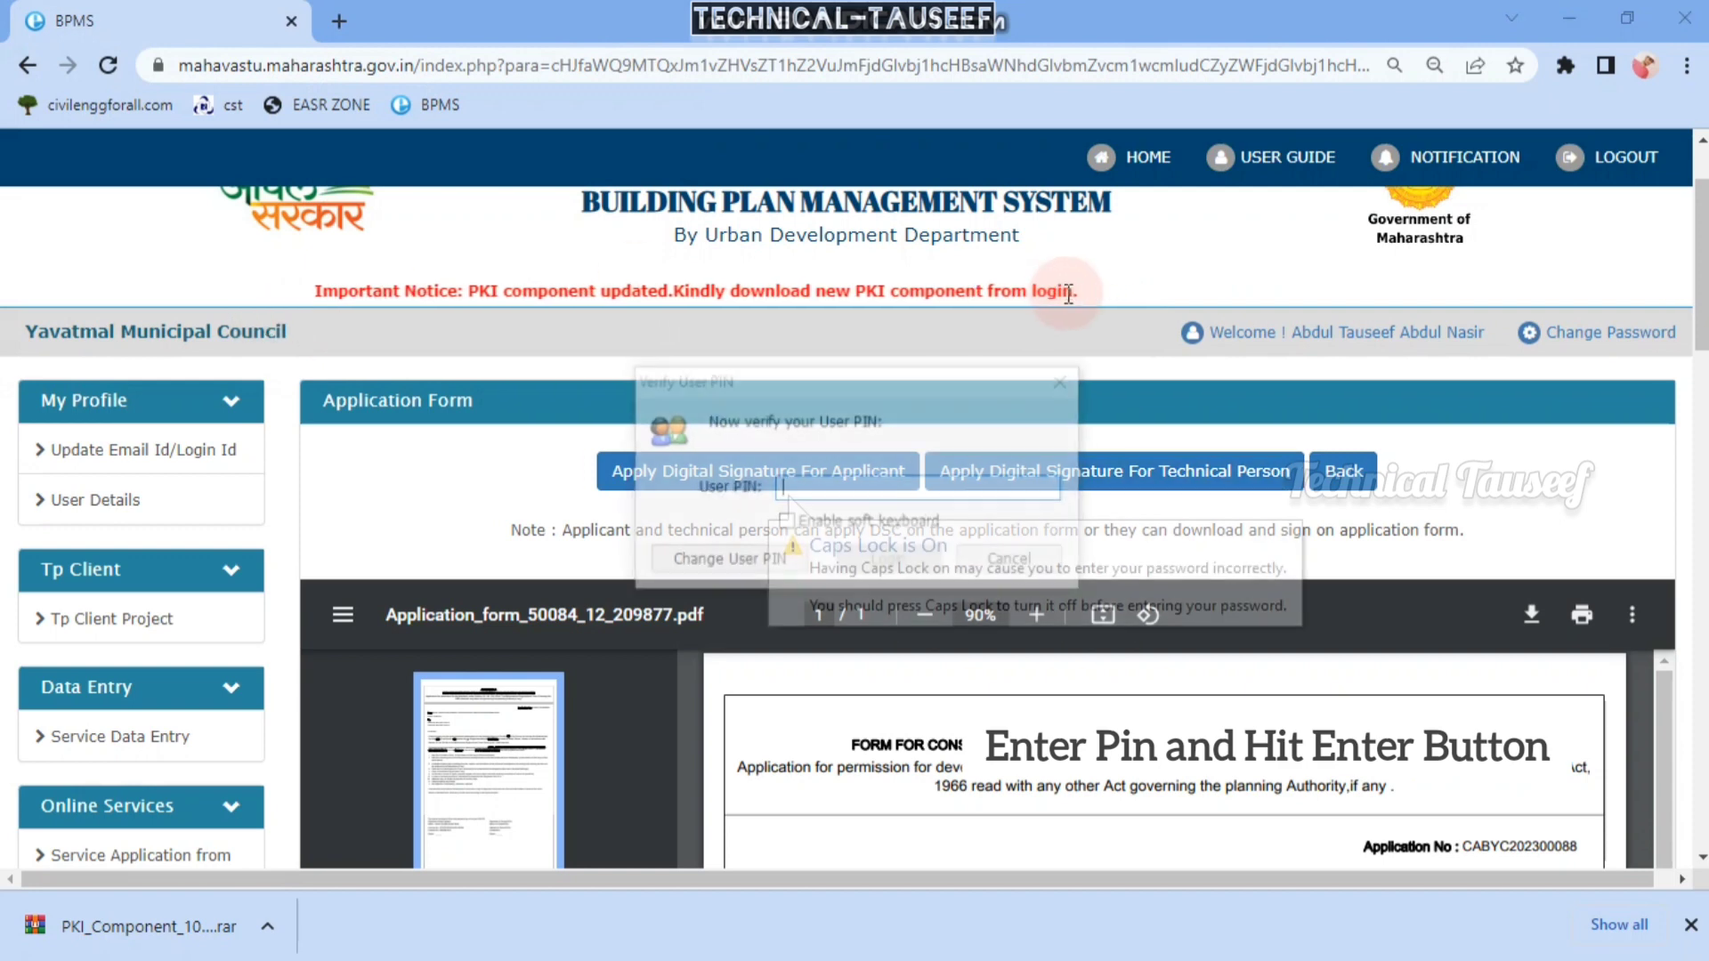
text(****)
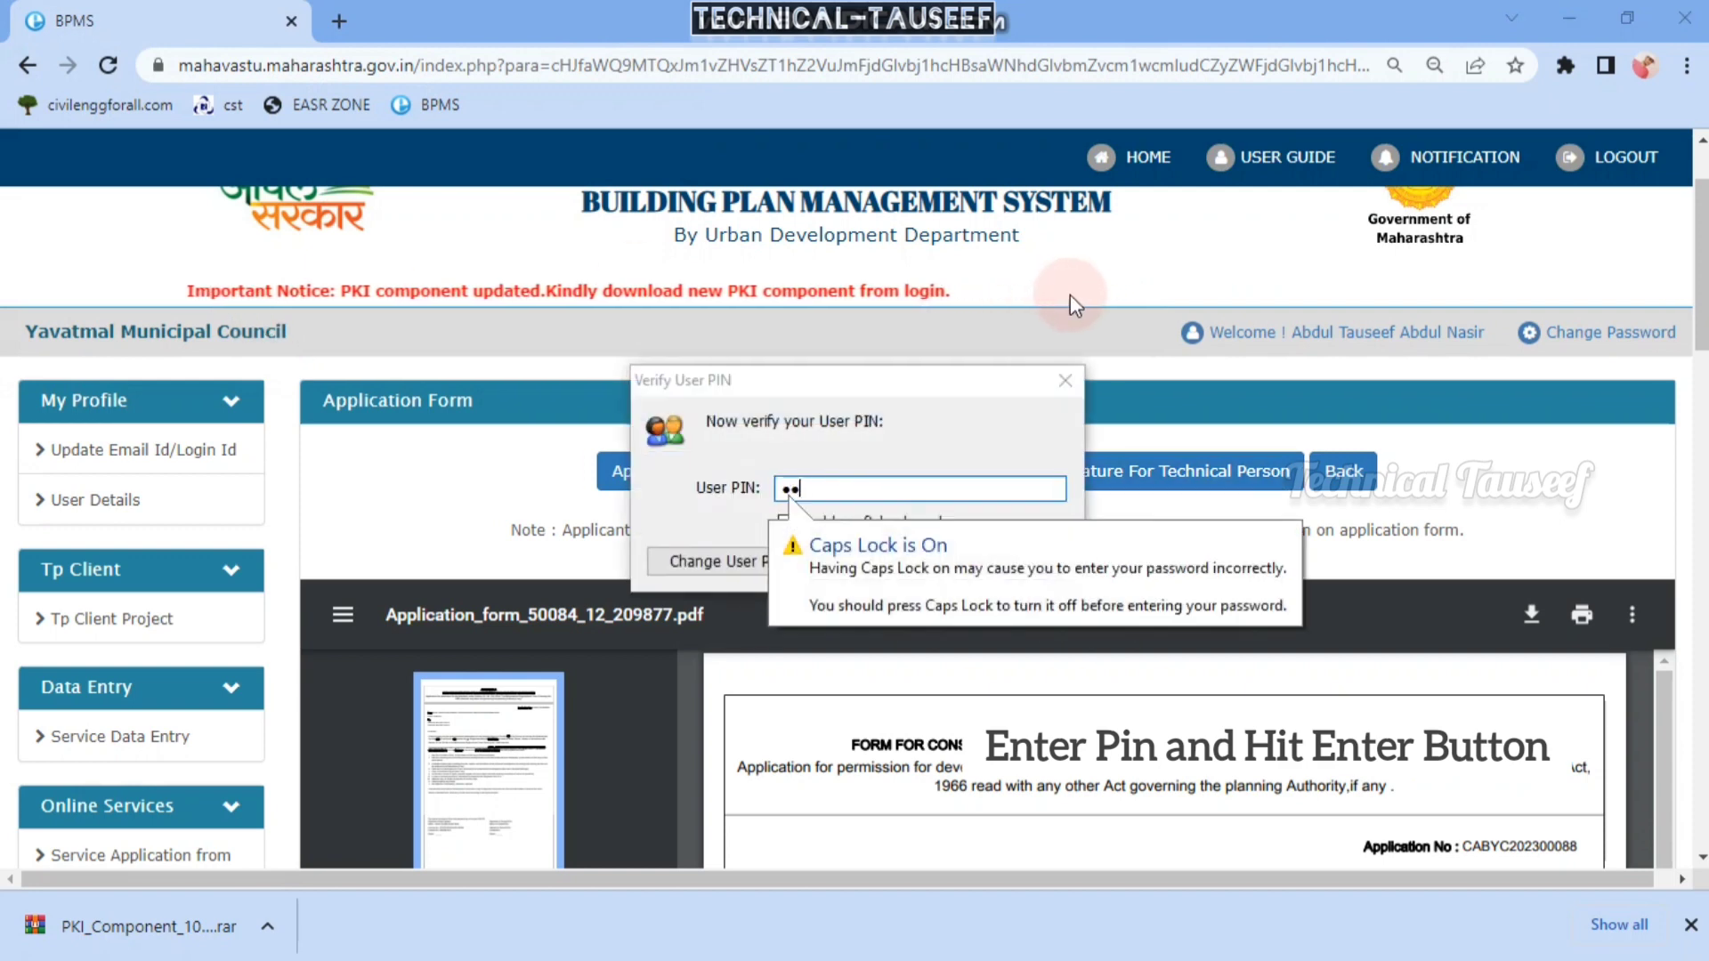
text(****)
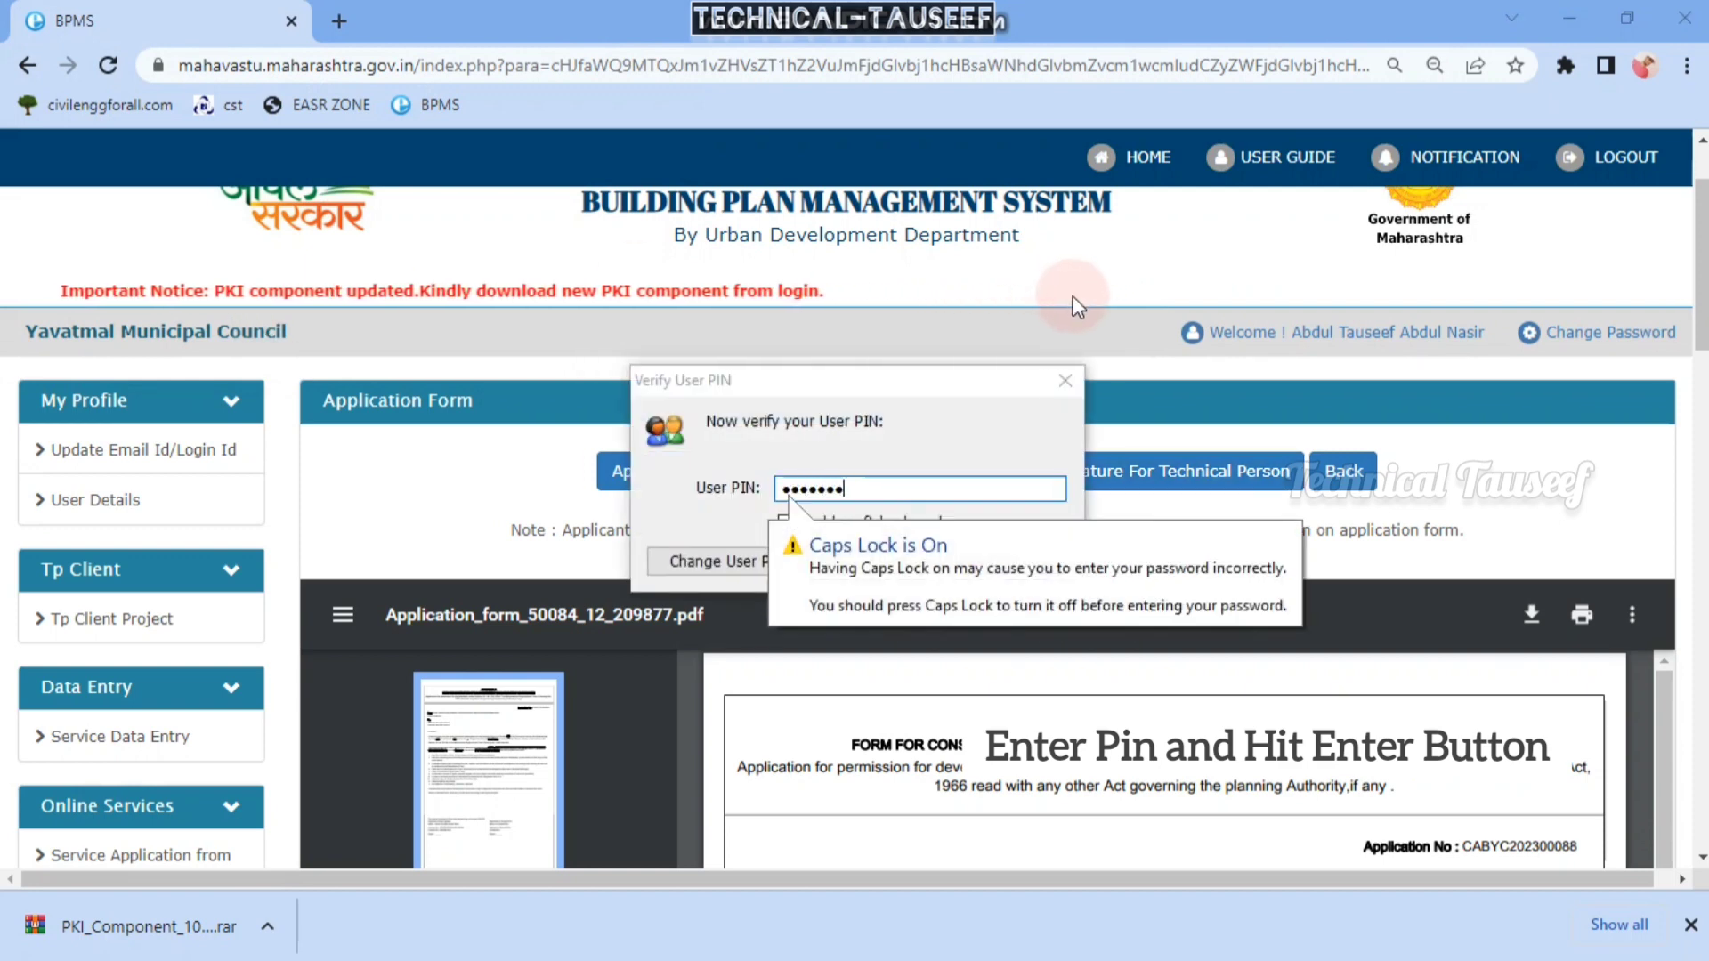
key(Return)
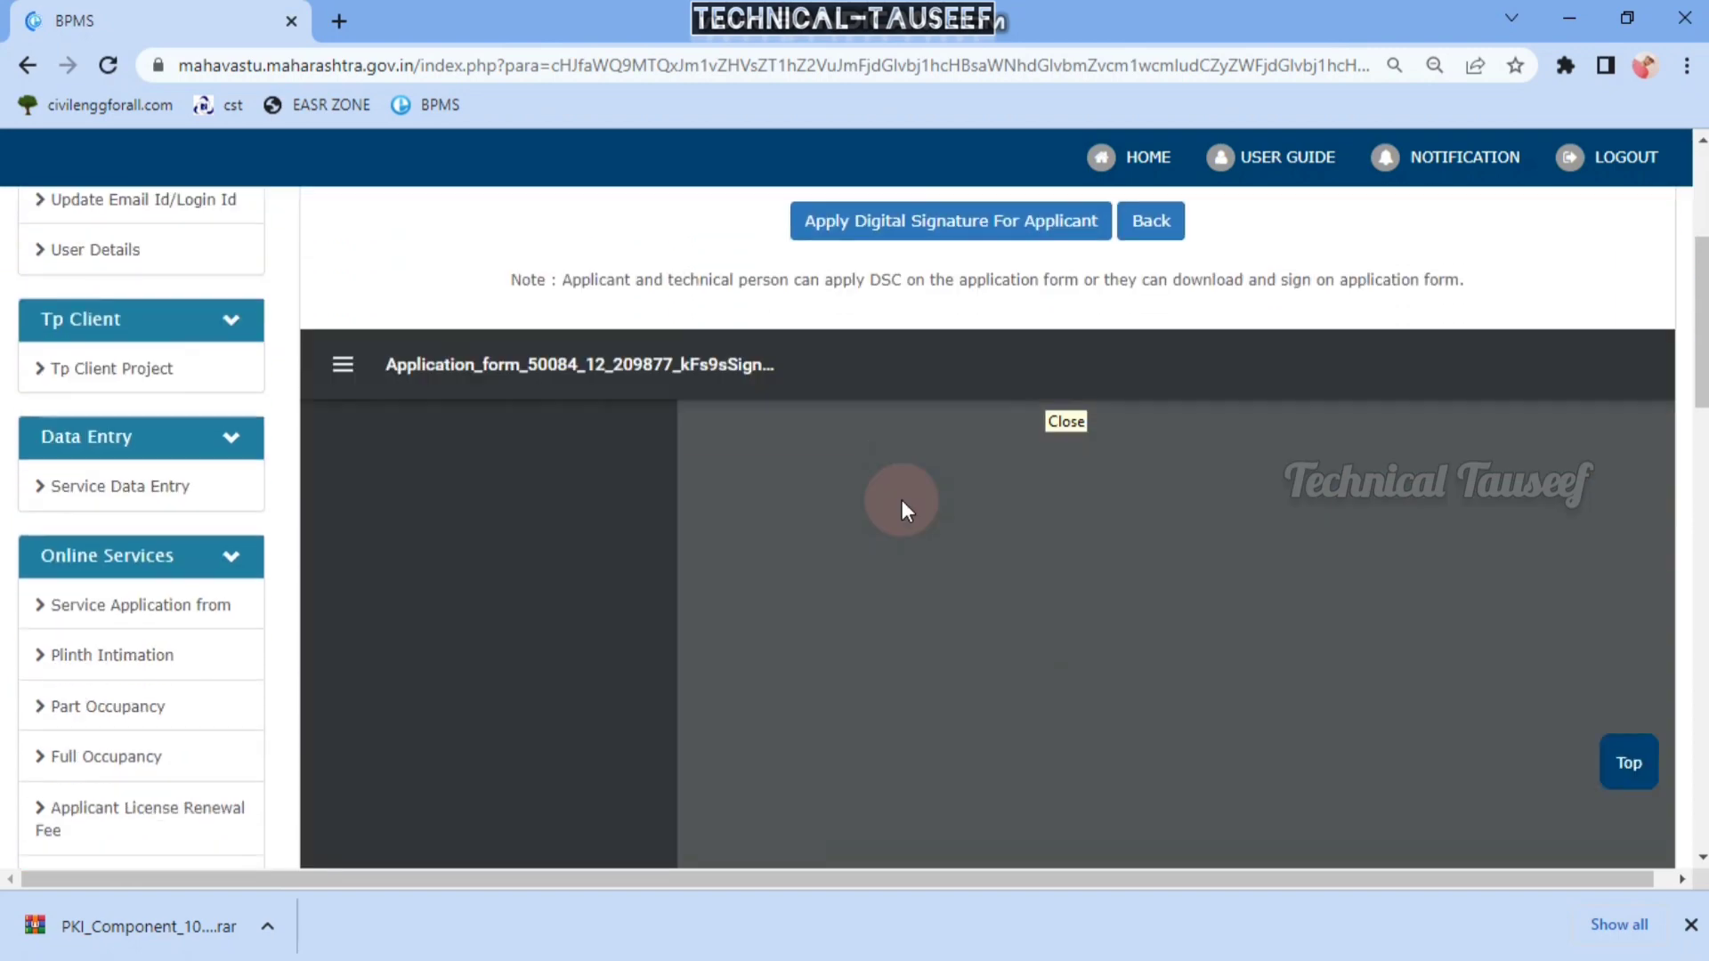
scroll(1060, 429, down, 8)
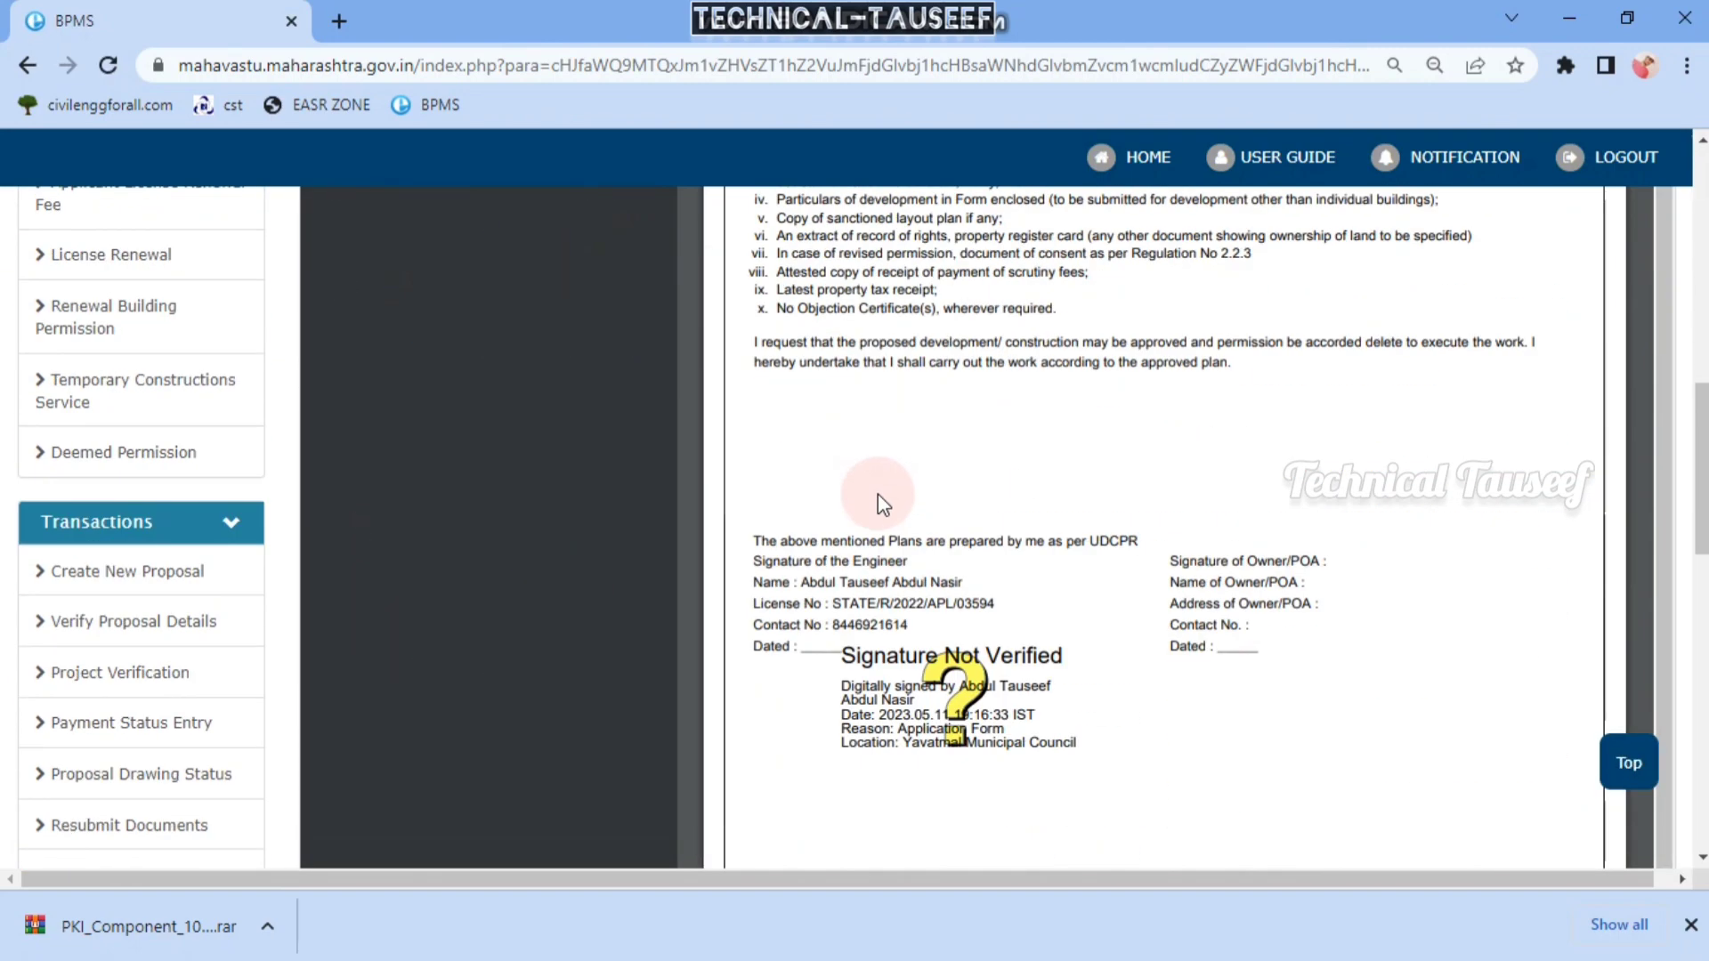
scroll(899, 592, down, 1)
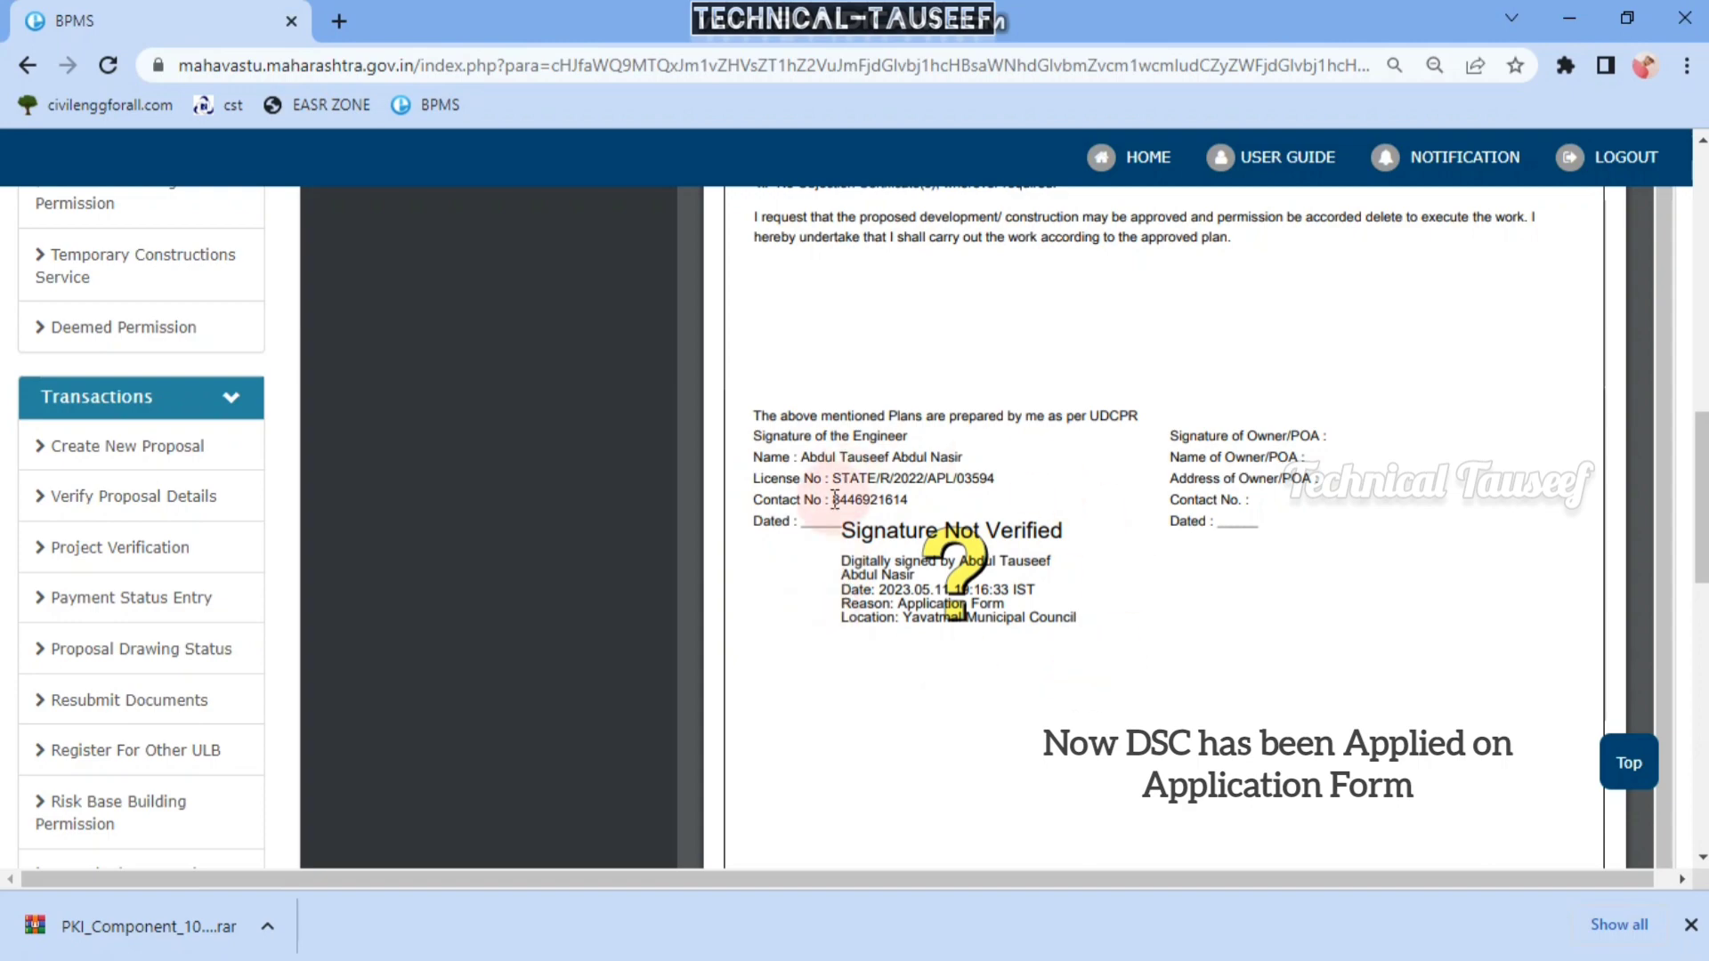
scroll(994, 435, up, 2)
scroll(795, 476, up, 10)
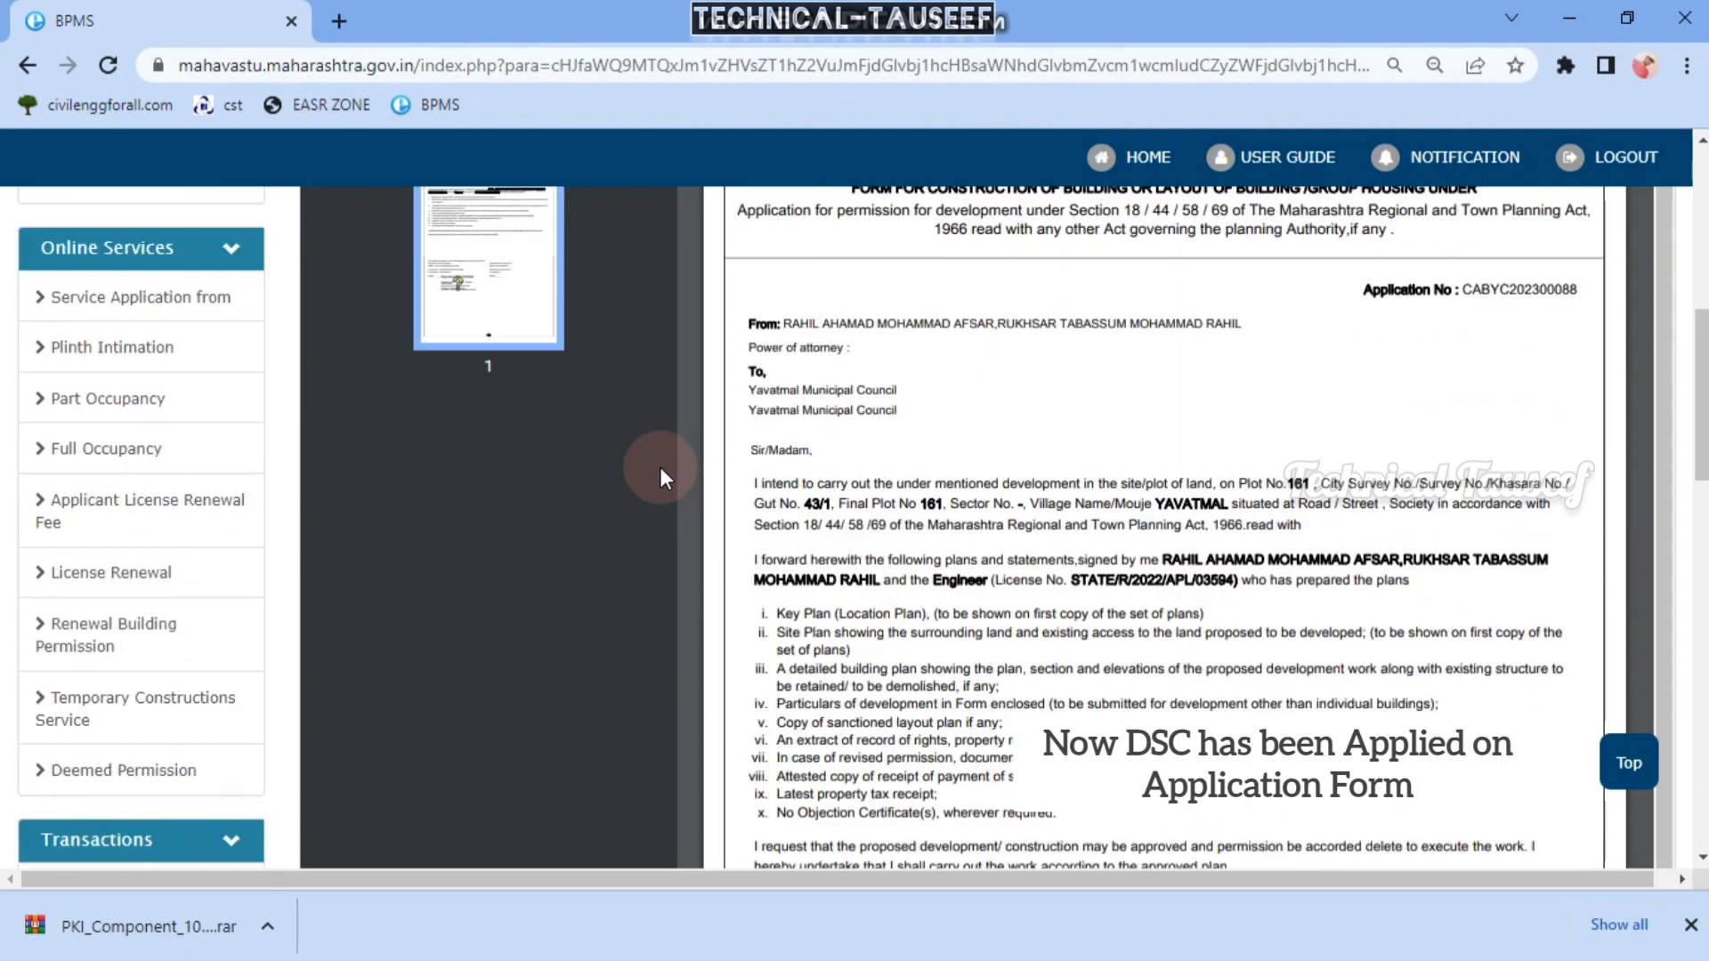